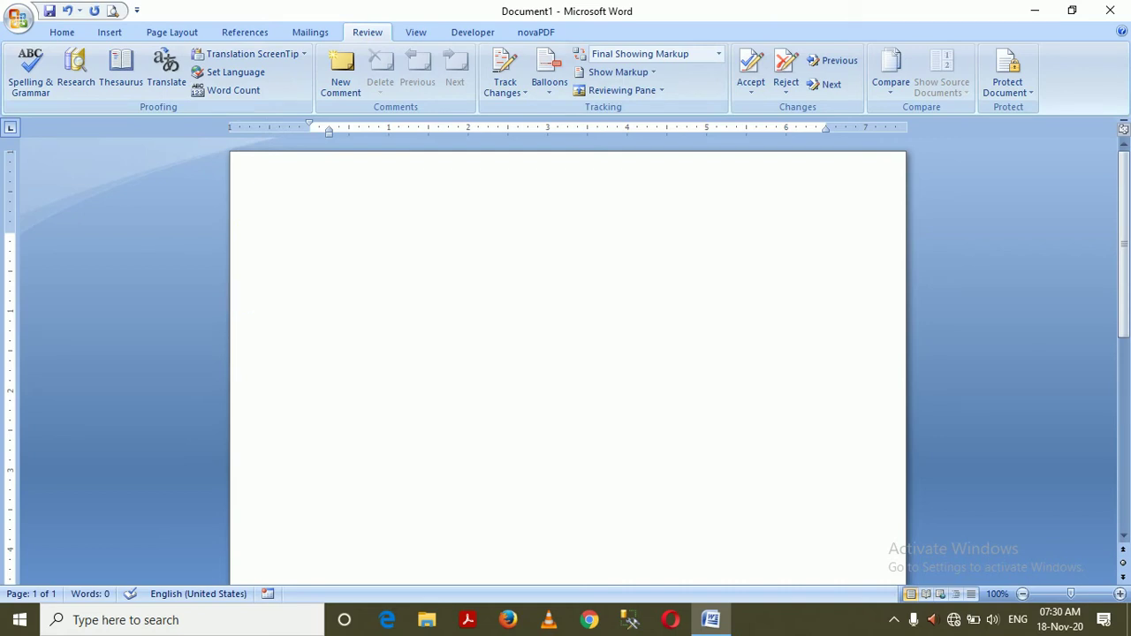
Type the word 'computer' on the first line of the blank document.
{"action": "type", "text": "computer"}
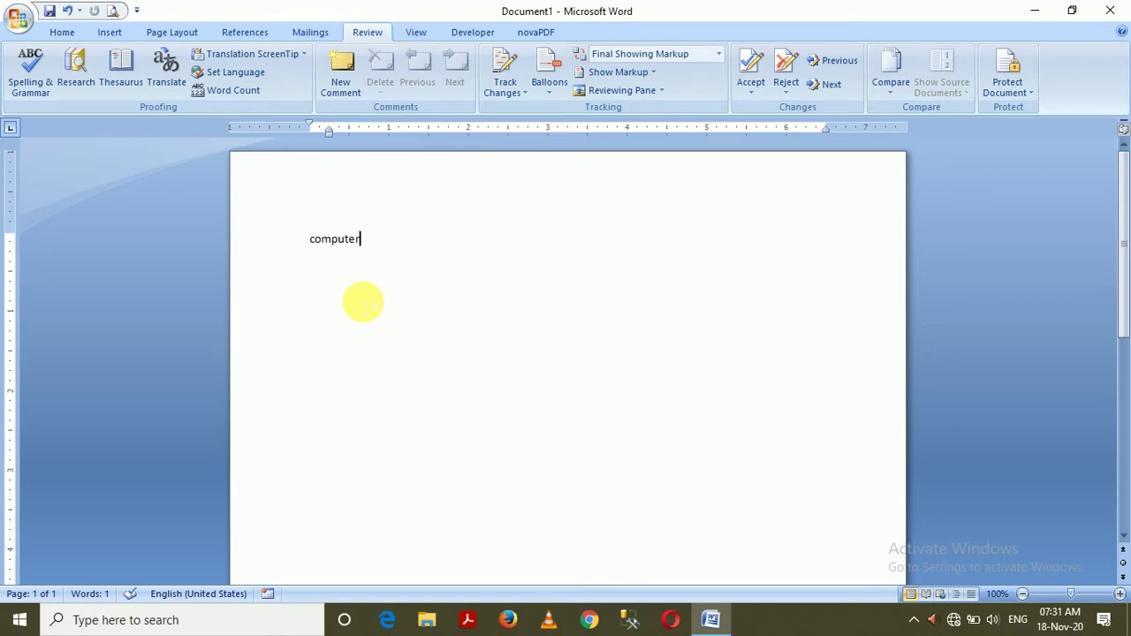
{"action": "left_click", "coordinate": [237, 92]}
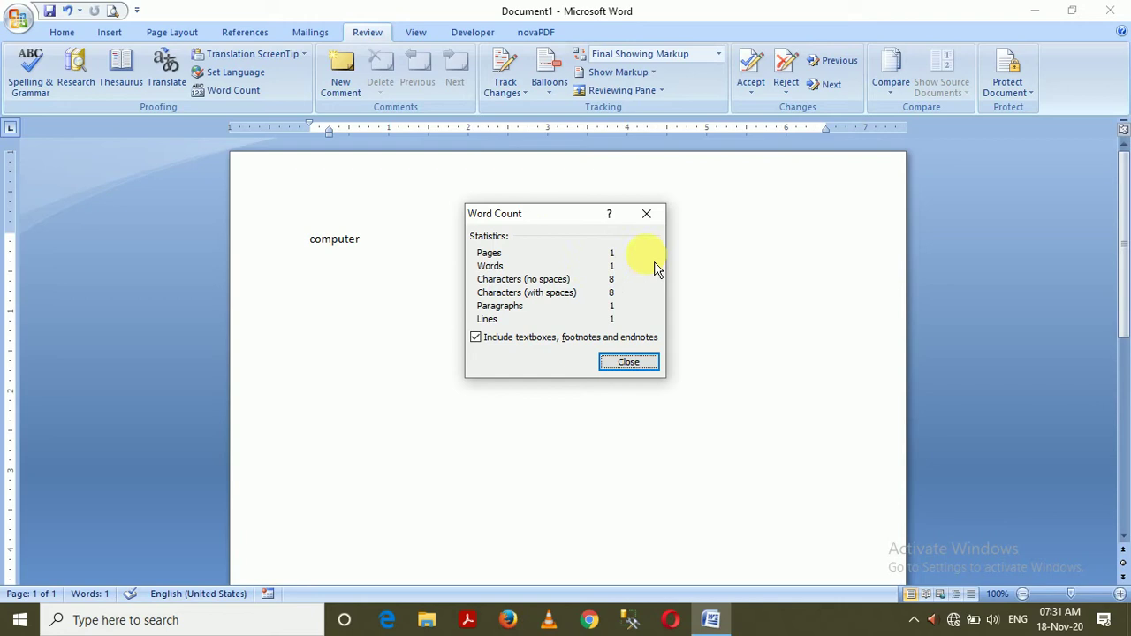
{"action": "left_click", "coordinate": [648, 215]}
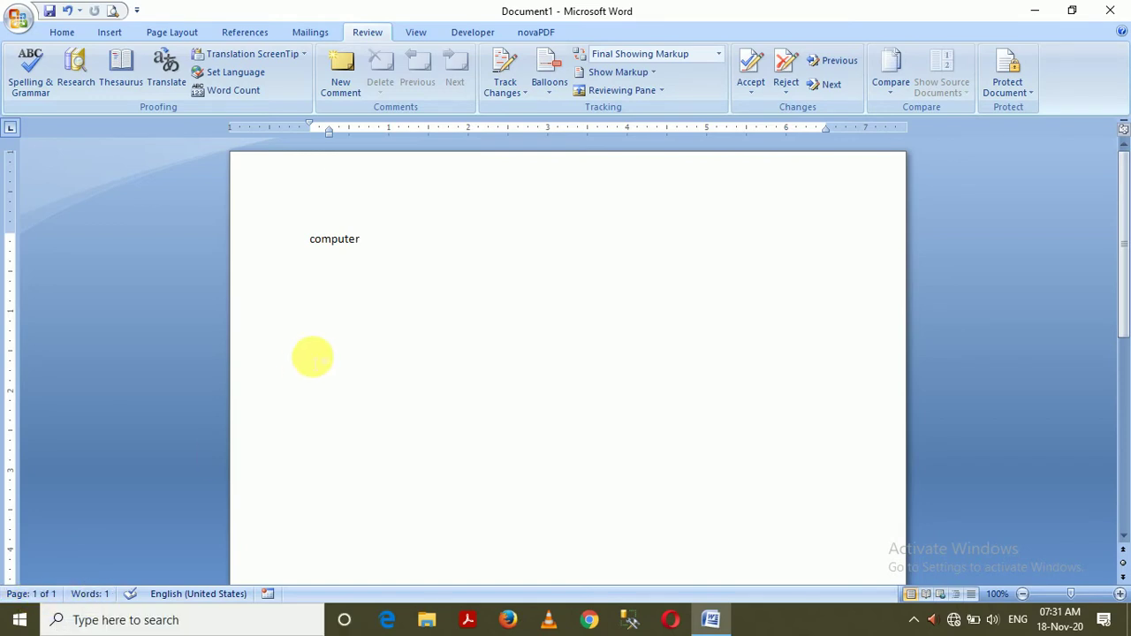
Capitalize 'computer' to 'Computer' and review its word and character counts.
{"action": "key", "text": "shift+F3"}
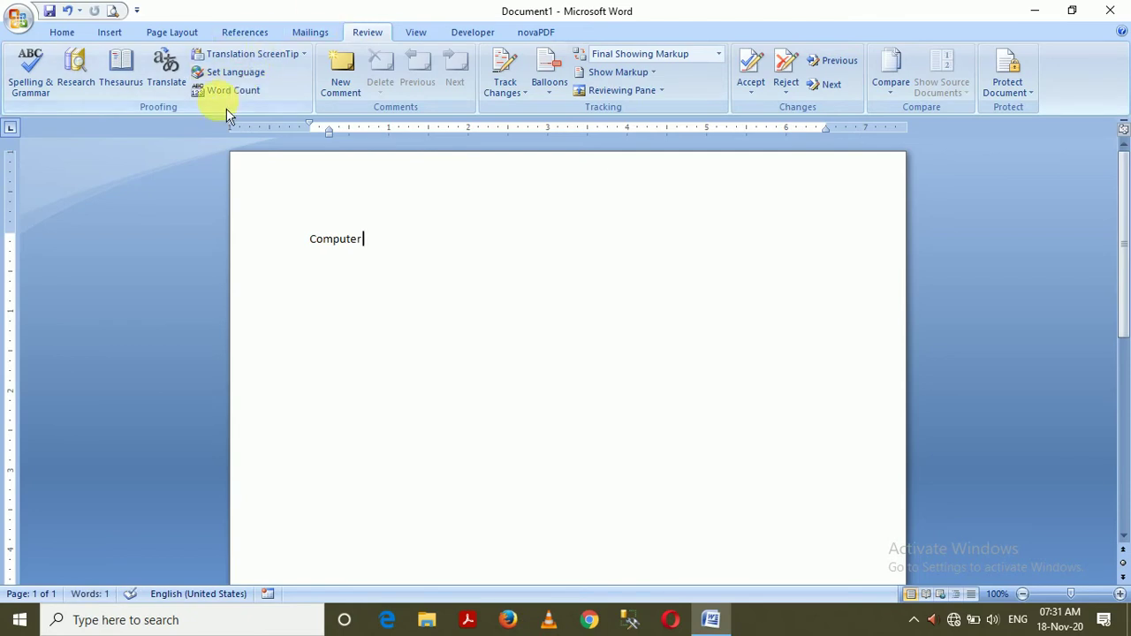
{"action": "left_click", "coordinate": [226, 92]}
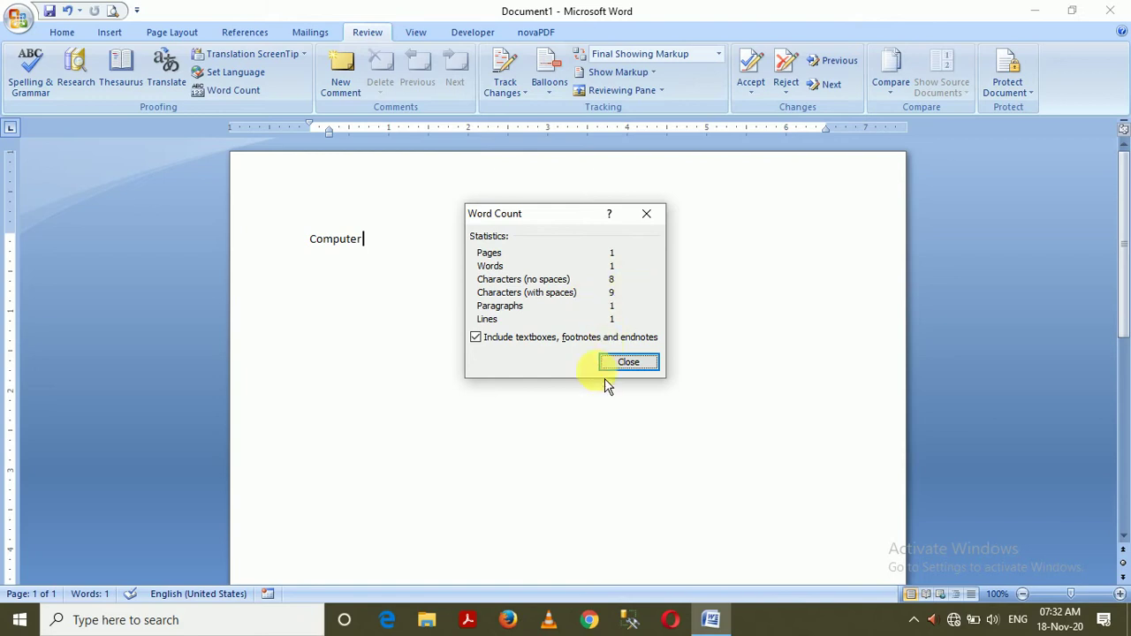
{"action": "left_click", "coordinate": [625, 365]}
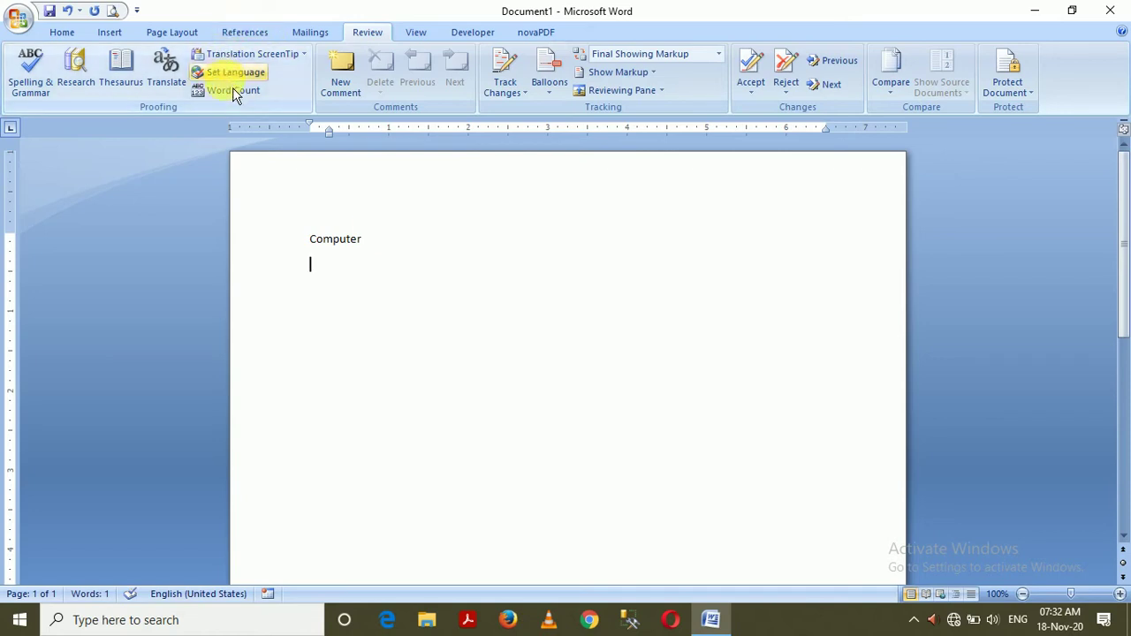
Add 'ram' on a second line and confirm the count shows 2 words.
{"action": "type", "text": "ram"}
{"action": "left_click", "coordinate": [234, 92]}
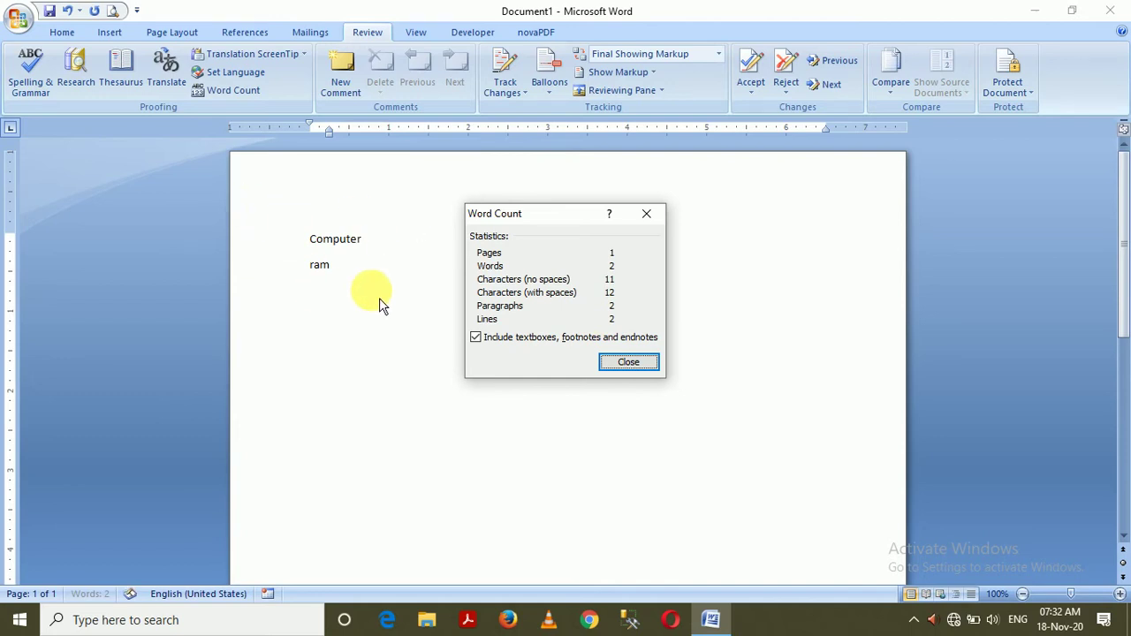
{"action": "left_click", "coordinate": [628, 362]}
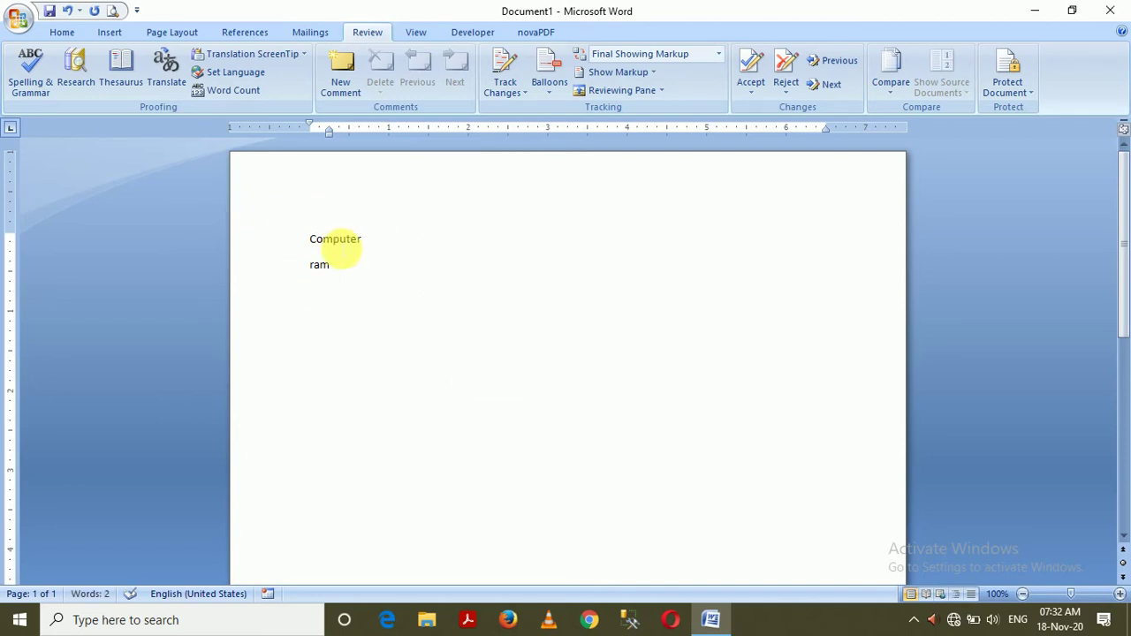
Replace both lines with =rand() sample paragraphs and view their 185-word statistics.
{"action": "left_click_drag", "start_coordinate": [351, 269], "coordinate": [271, 240]}
{"action": "type", "text": "=ra"}
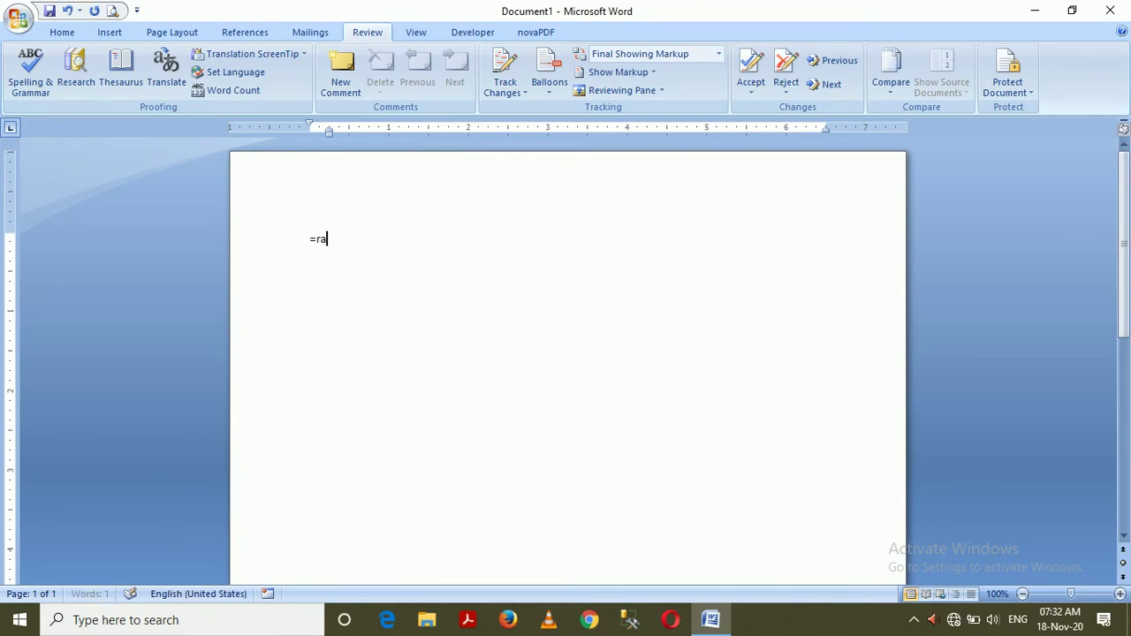
{"action": "type", "text": "nd()"}
{"action": "key", "text": "Return"}
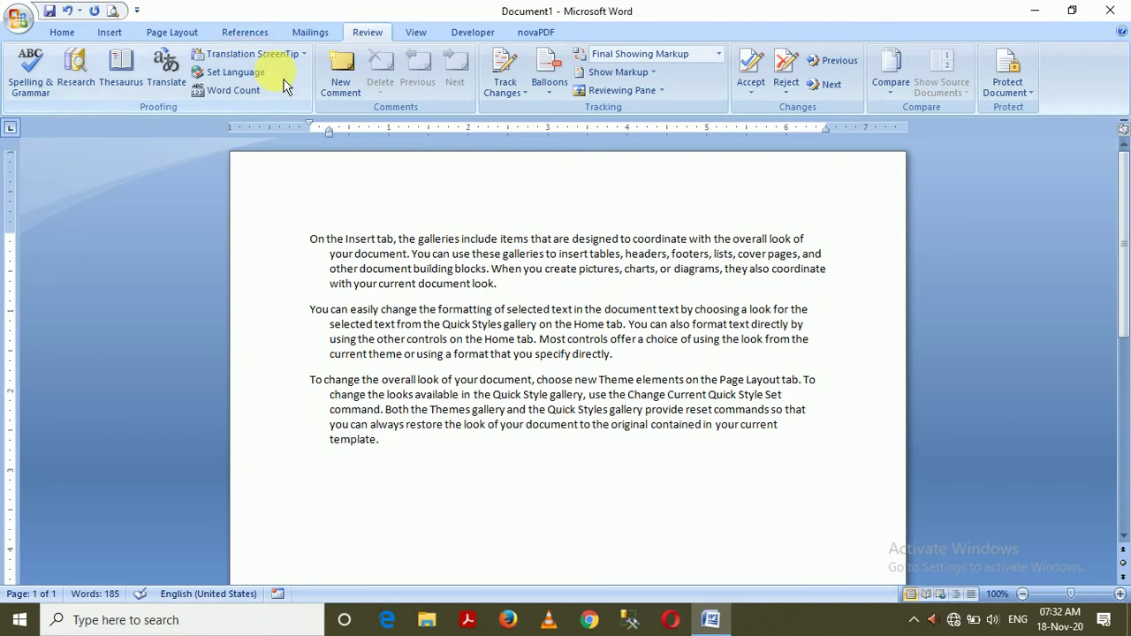
{"action": "left_click", "coordinate": [226, 90]}
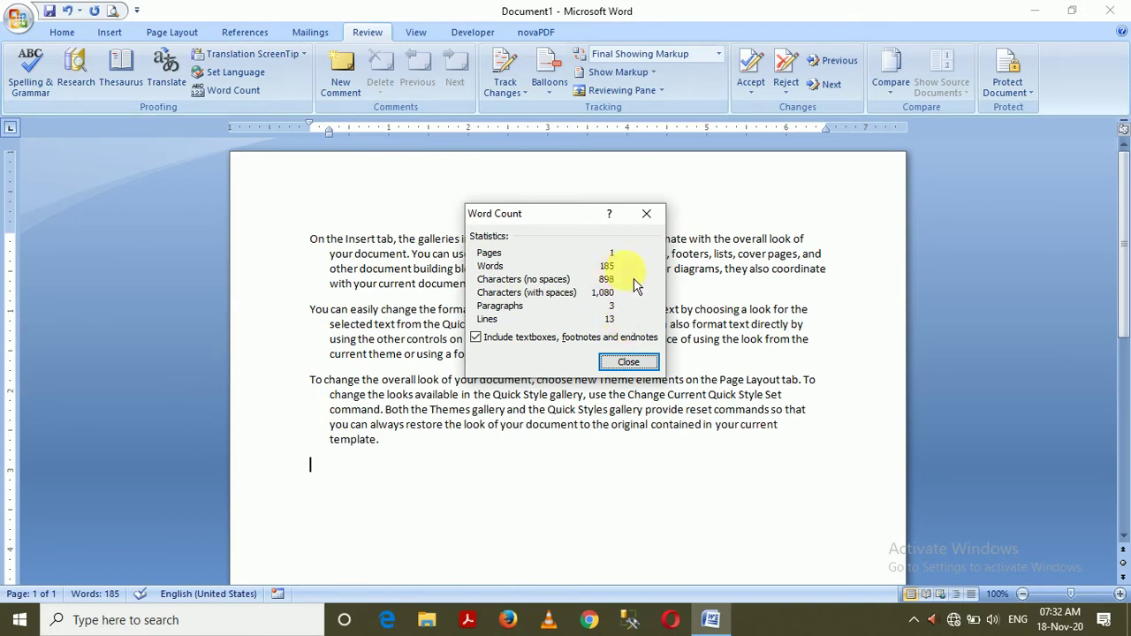
Insert a page break after the text and check the statistics showing 2 pages, 32 lines.
{"action": "left_click", "coordinate": [628, 362]}
{"action": "scroll", "coordinate": [633, 358], "scroll_direction": "down", "scroll_amount": 3}
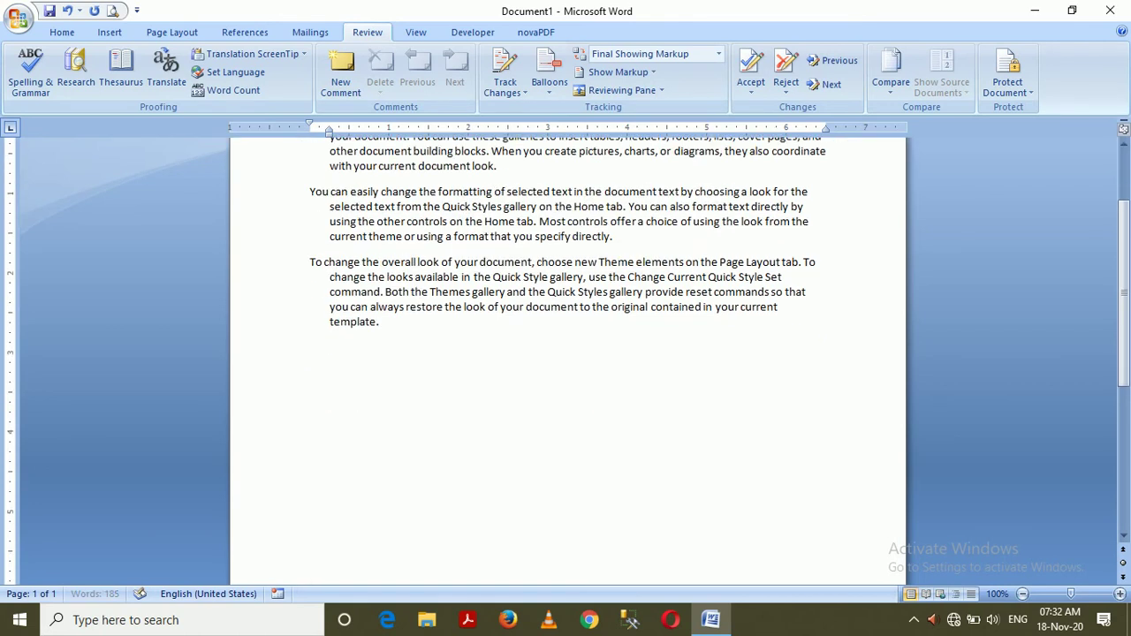
{"action": "scroll", "coordinate": [632, 358], "scroll_direction": "down", "scroll_amount": 1}
{"action": "scroll", "coordinate": [632, 358], "scroll_direction": "down", "scroll_amount": 3}
{"action": "scroll", "coordinate": [633, 358], "scroll_direction": "down", "scroll_amount": 2}
{"action": "scroll", "coordinate": [633, 358], "scroll_direction": "down", "scroll_amount": 1}
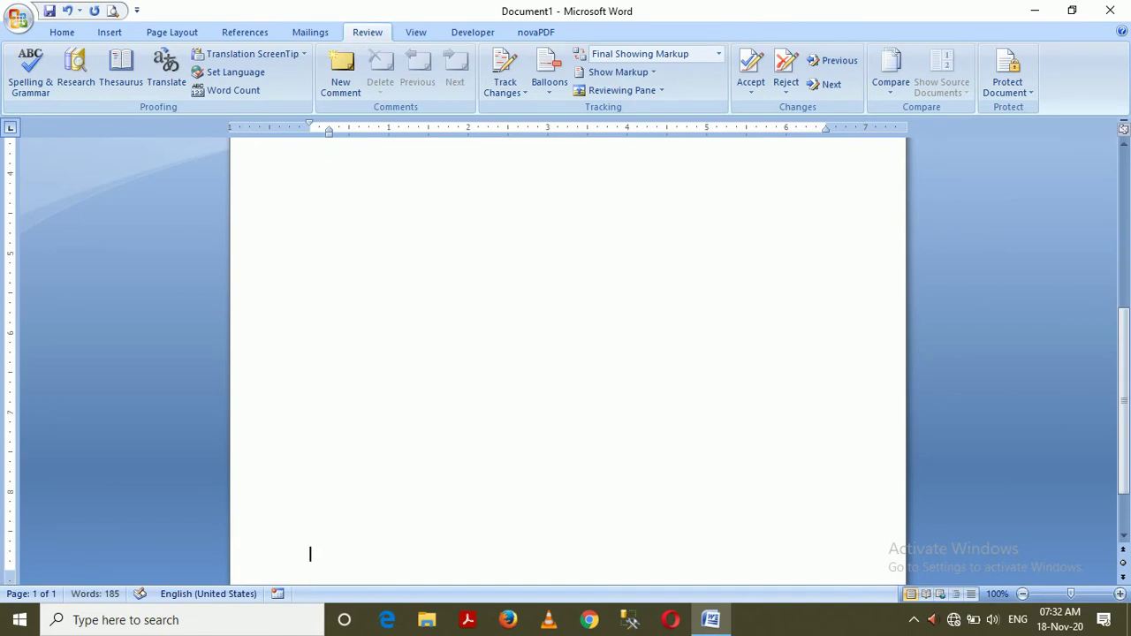
{"action": "key", "text": "ctrl+Return"}
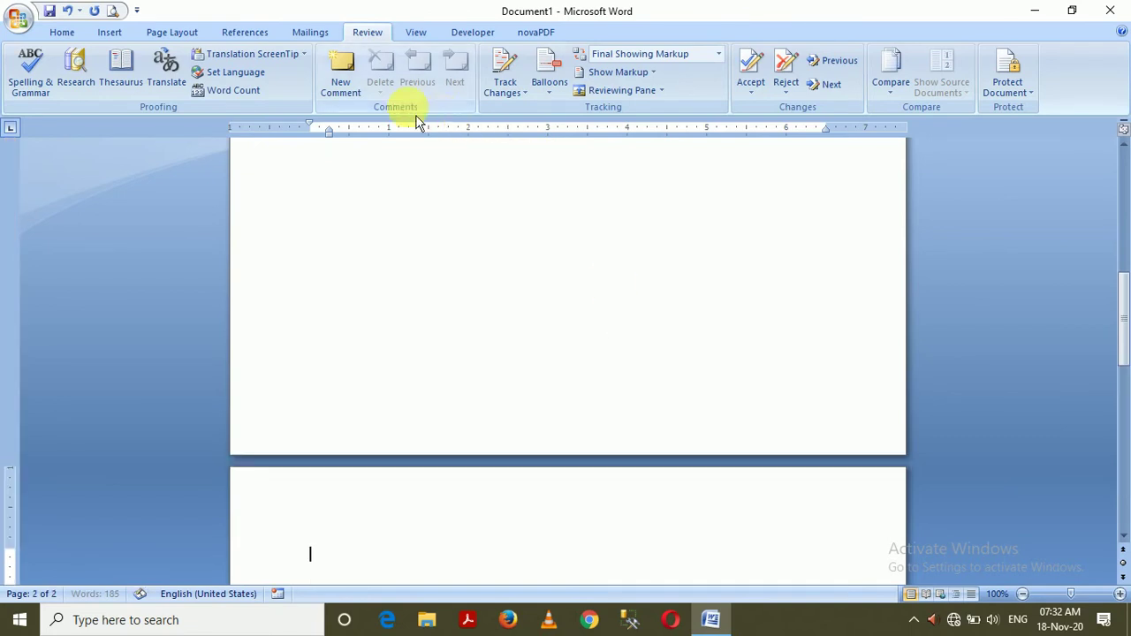
{"action": "left_click", "coordinate": [232, 91]}
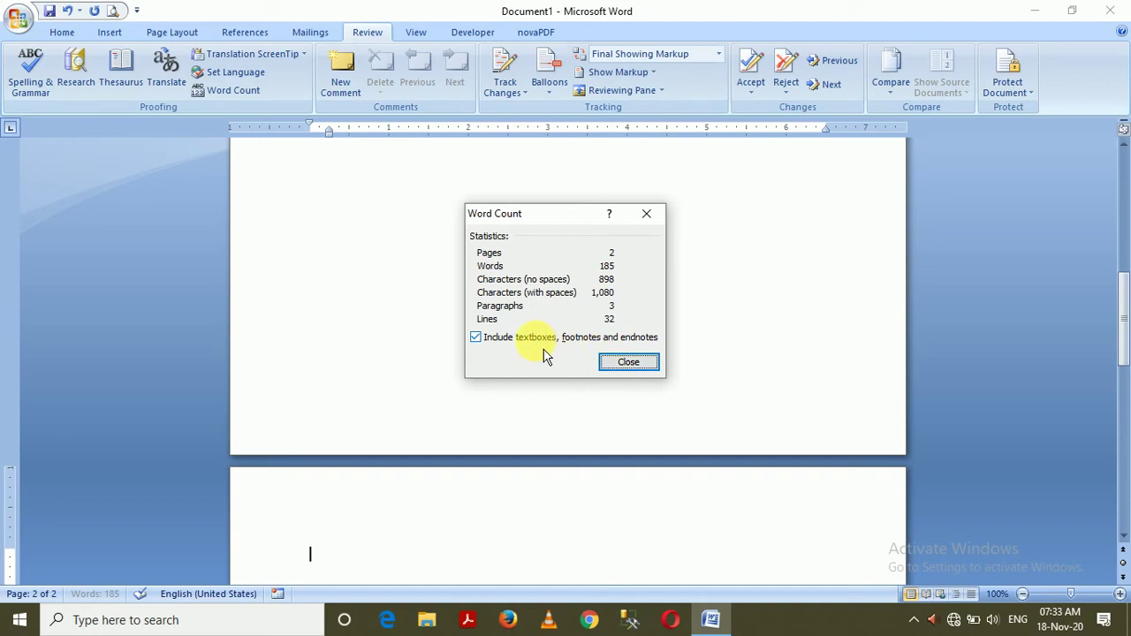
{"action": "left_click", "coordinate": [625, 364]}
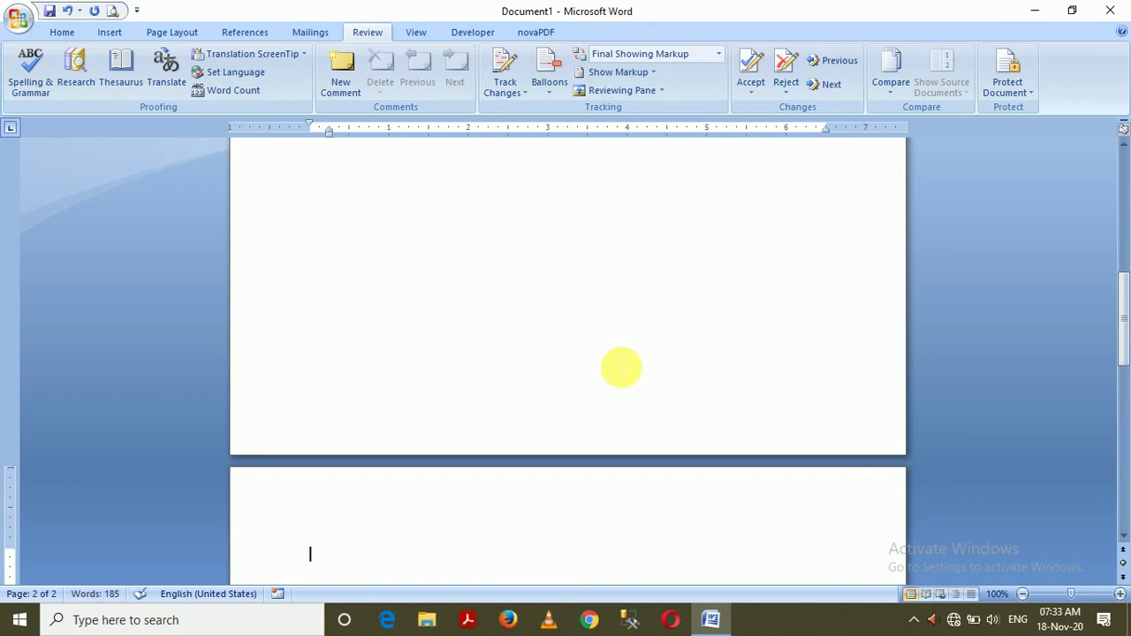
Delete the page break so the document returns to a single page.
{"action": "left_click_drag", "start_coordinate": [1122, 344], "coordinate": [1120, 243]}
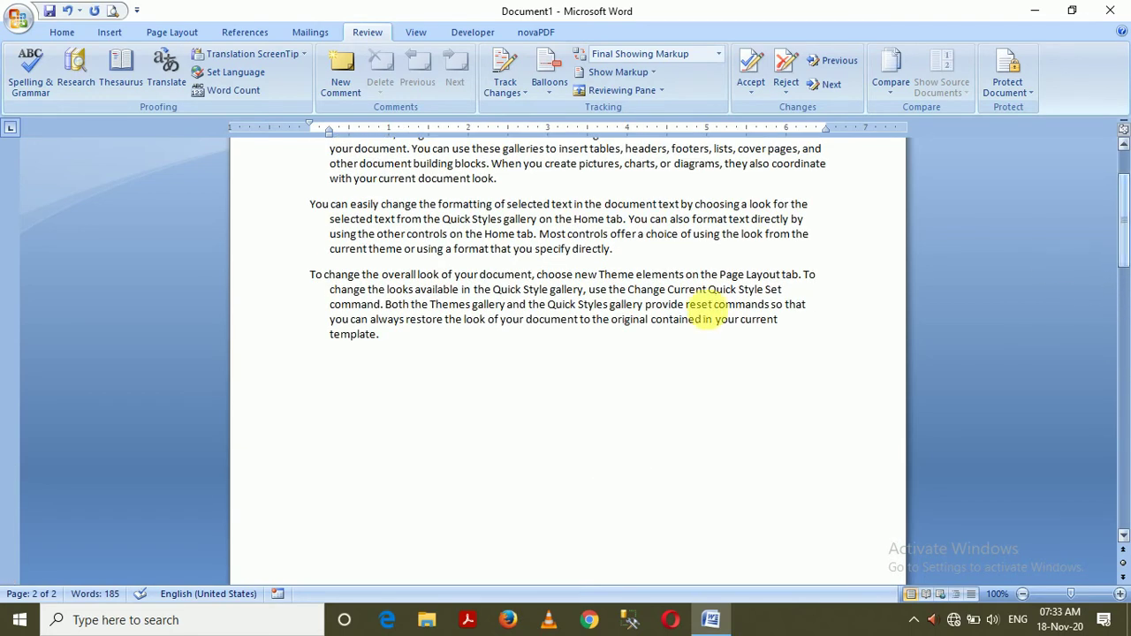
{"action": "left_click", "coordinate": [459, 364]}
{"action": "key", "text": "Delete"}
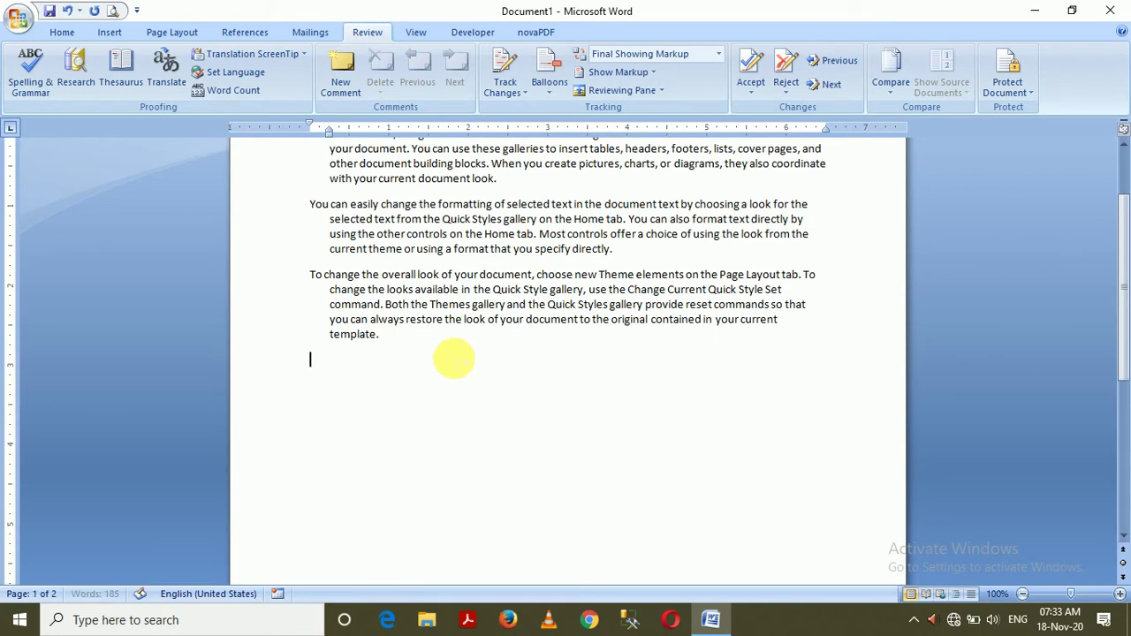
Select the word 'your' in the first paragraph and view its word statistics.
{"action": "left_click", "coordinate": [245, 32]}
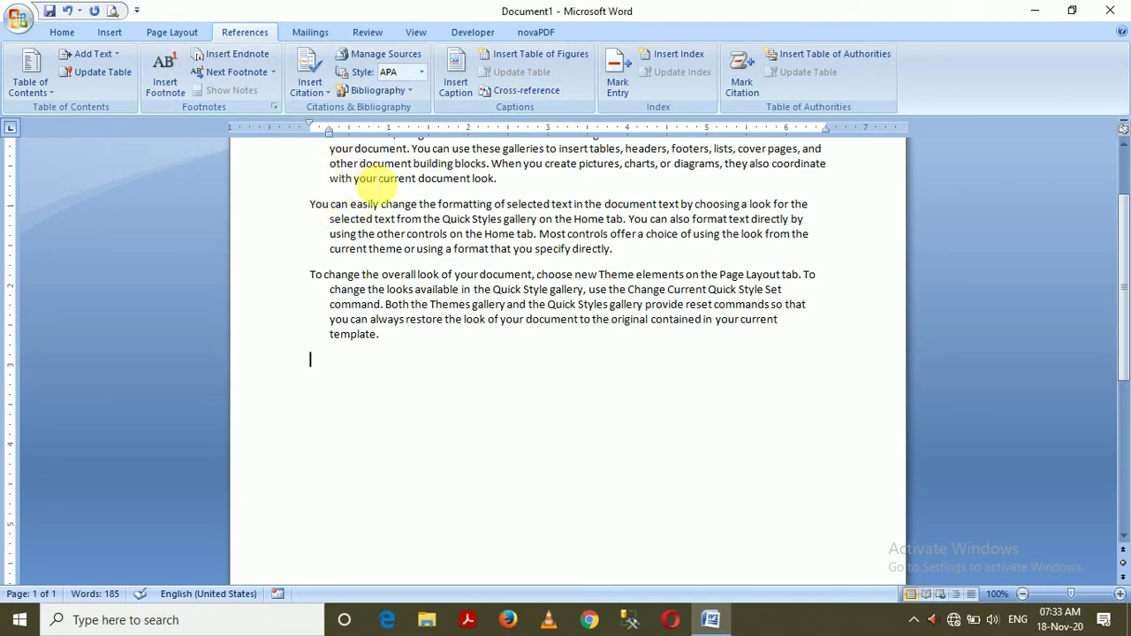
{"action": "double_click", "coordinate": [365, 177]}
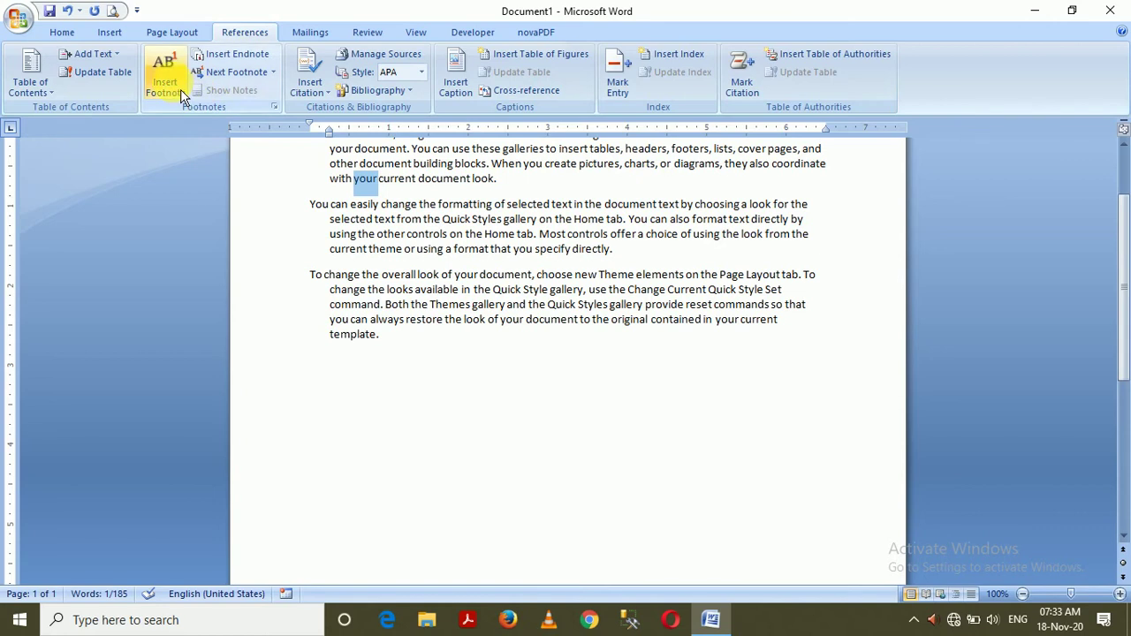
{"action": "left_click", "coordinate": [383, 36]}
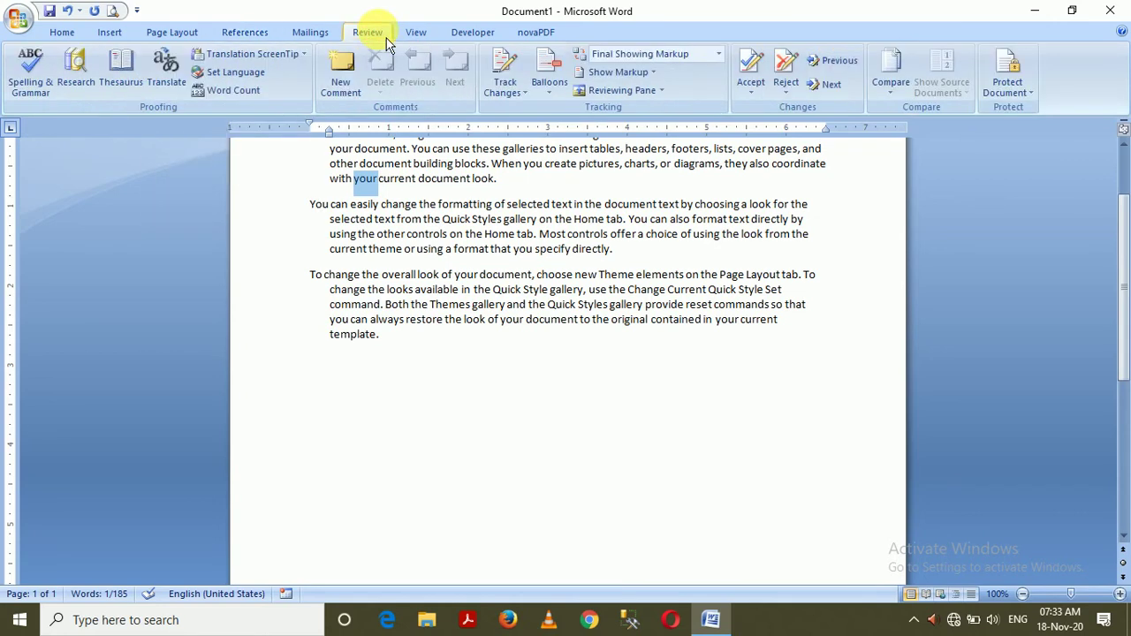
{"action": "left_click", "coordinate": [256, 95]}
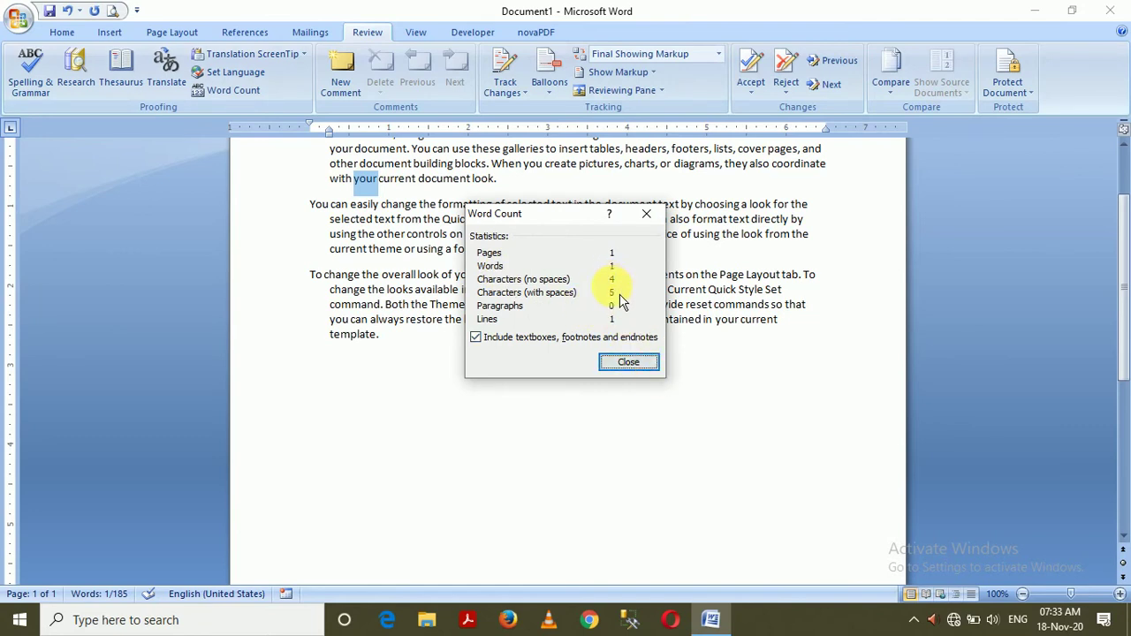
Show whole-document statistics: 185 words, 898 characters without spaces, 28 lines.
{"action": "left_click", "coordinate": [628, 364]}
{"action": "left_click", "coordinate": [415, 364]}
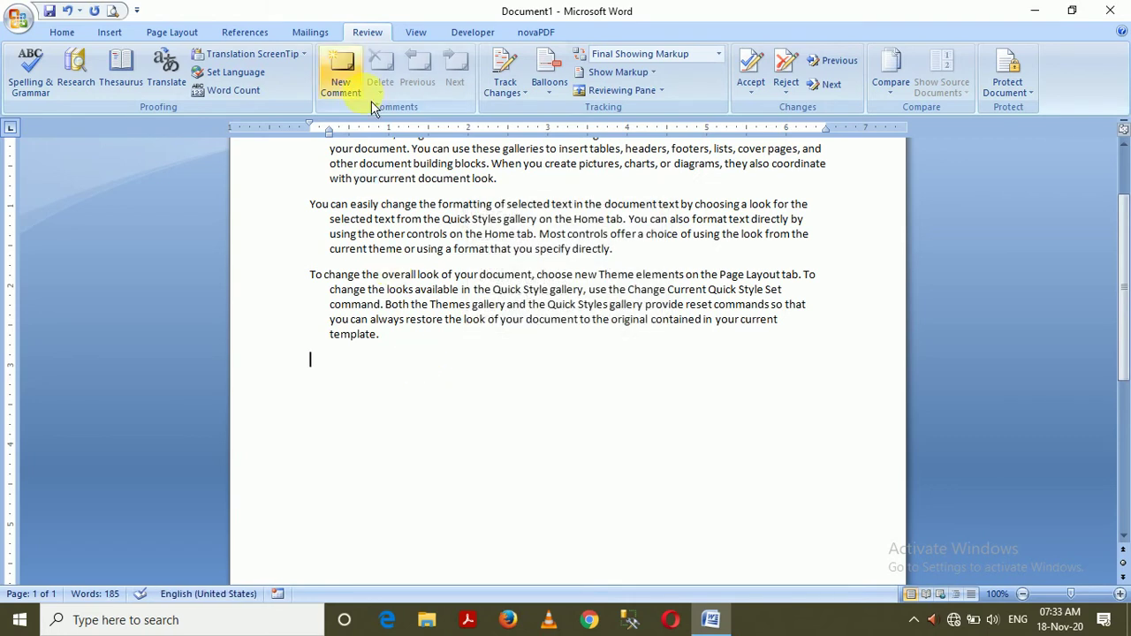
{"action": "left_click", "coordinate": [253, 96]}
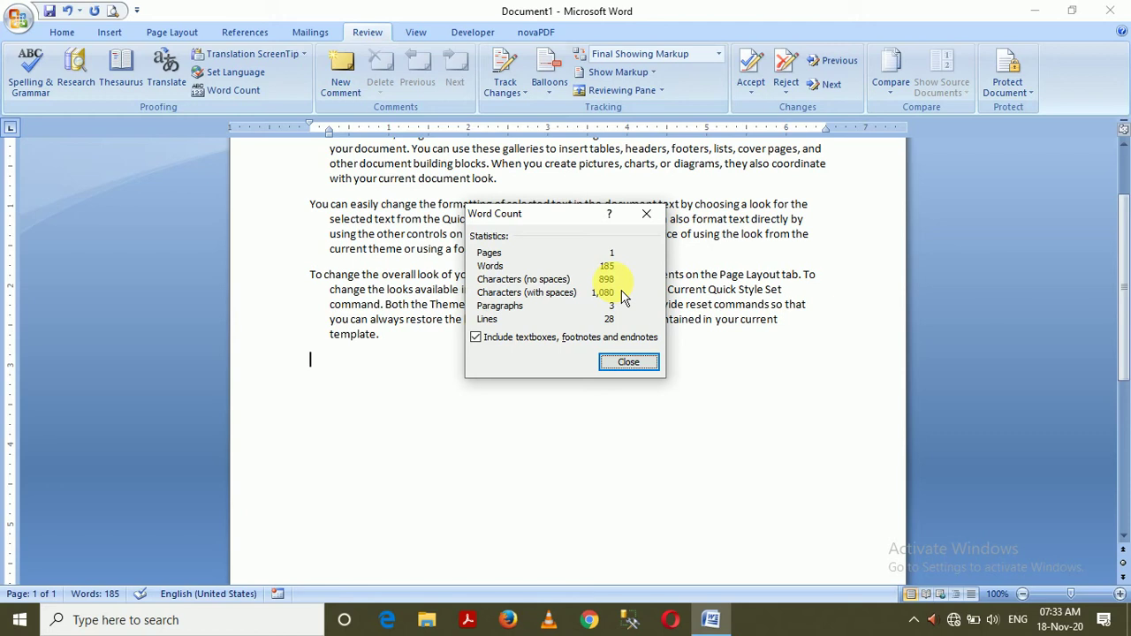
Insert a footnote reading 'tumara' after the word 'You'.
{"action": "left_click", "coordinate": [644, 365]}
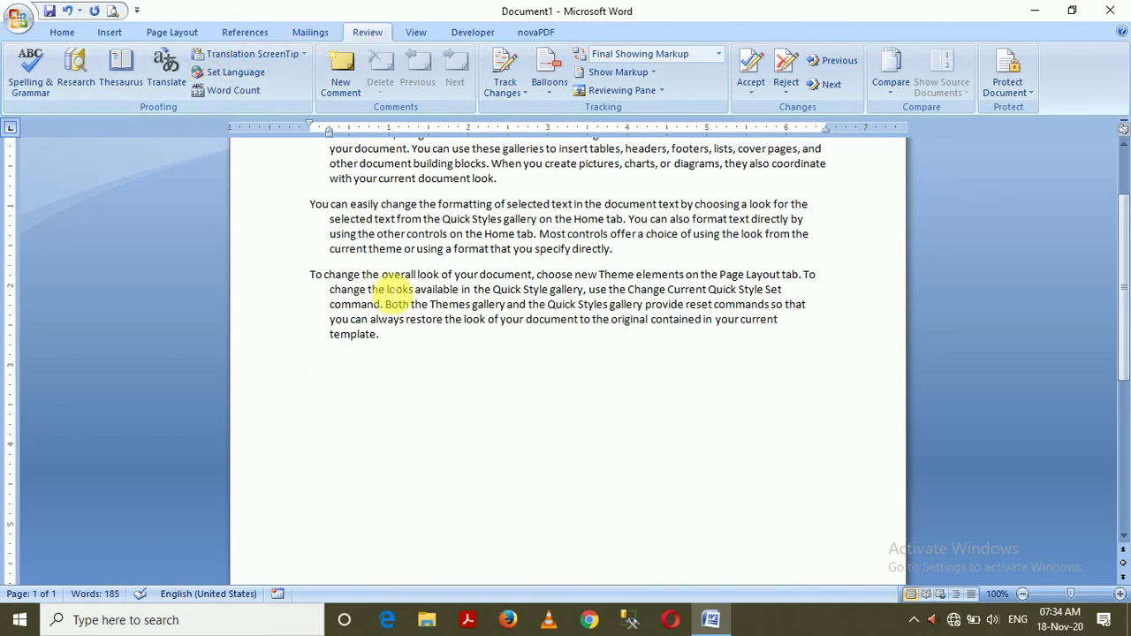
{"action": "double_click", "coordinate": [318, 204]}
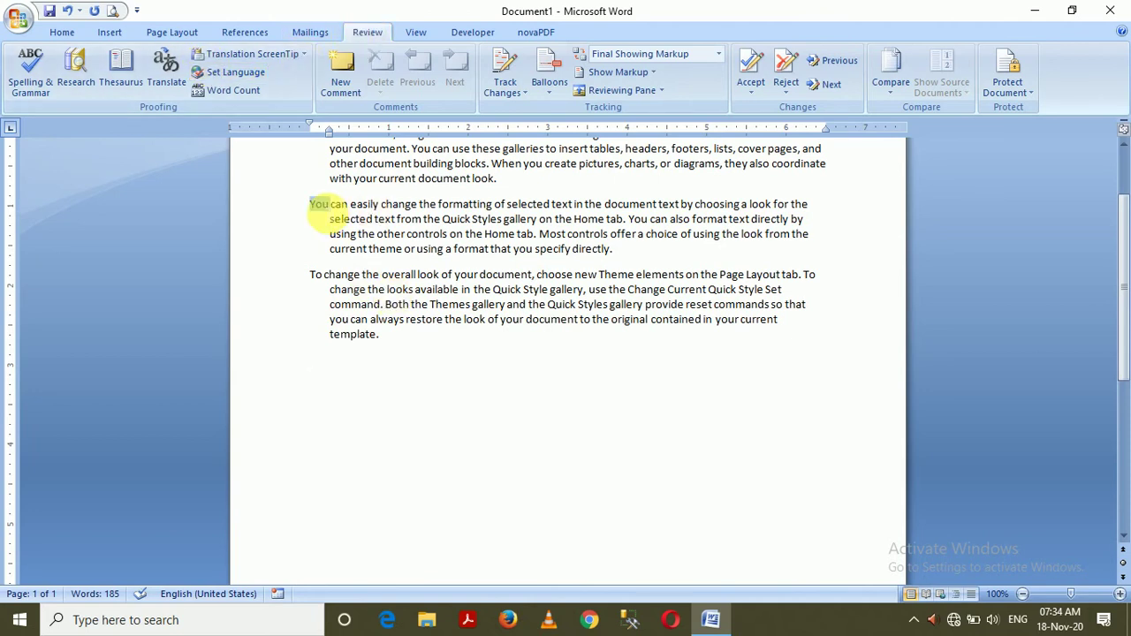
{"action": "left_click", "coordinate": [244, 32]}
{"action": "left_click", "coordinate": [166, 75]}
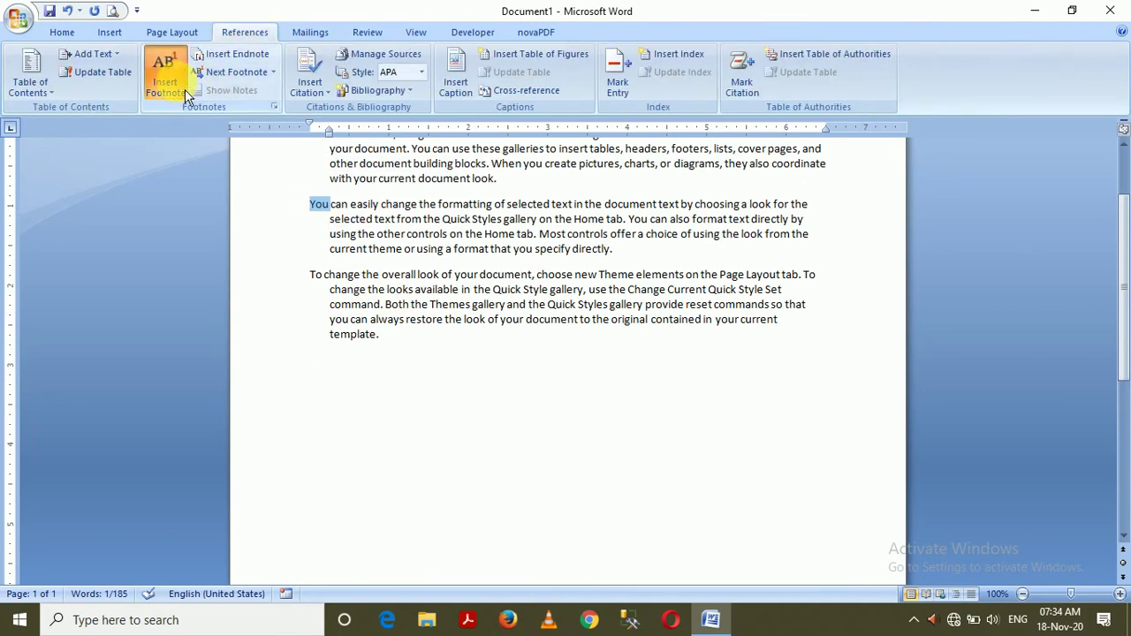
{"action": "type", "text": "tu"}
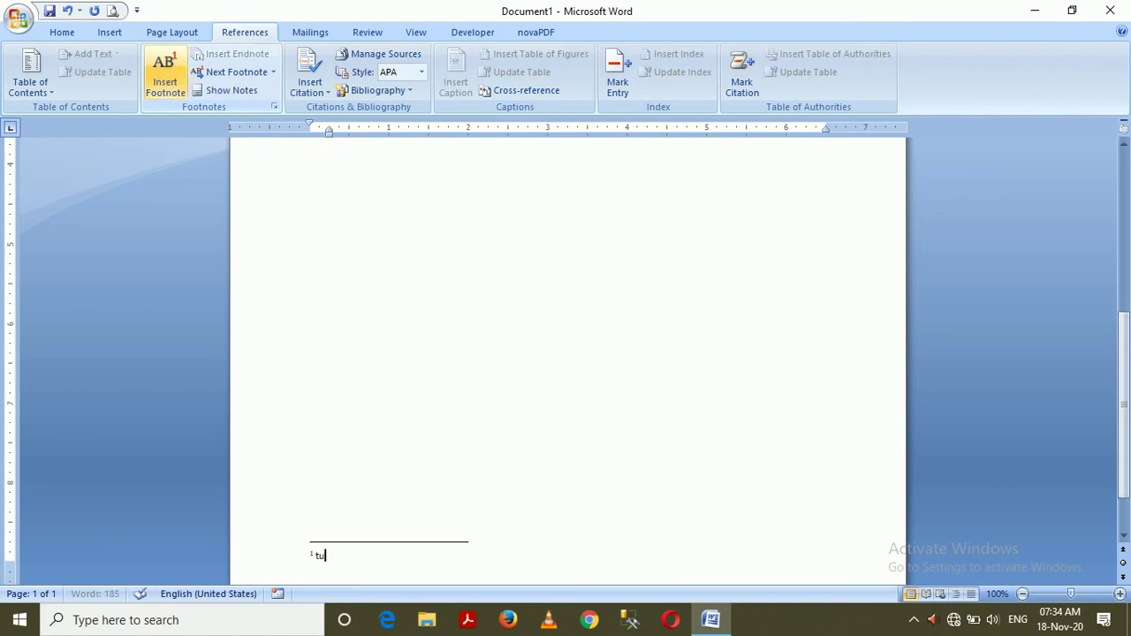
{"action": "type", "text": "mara"}
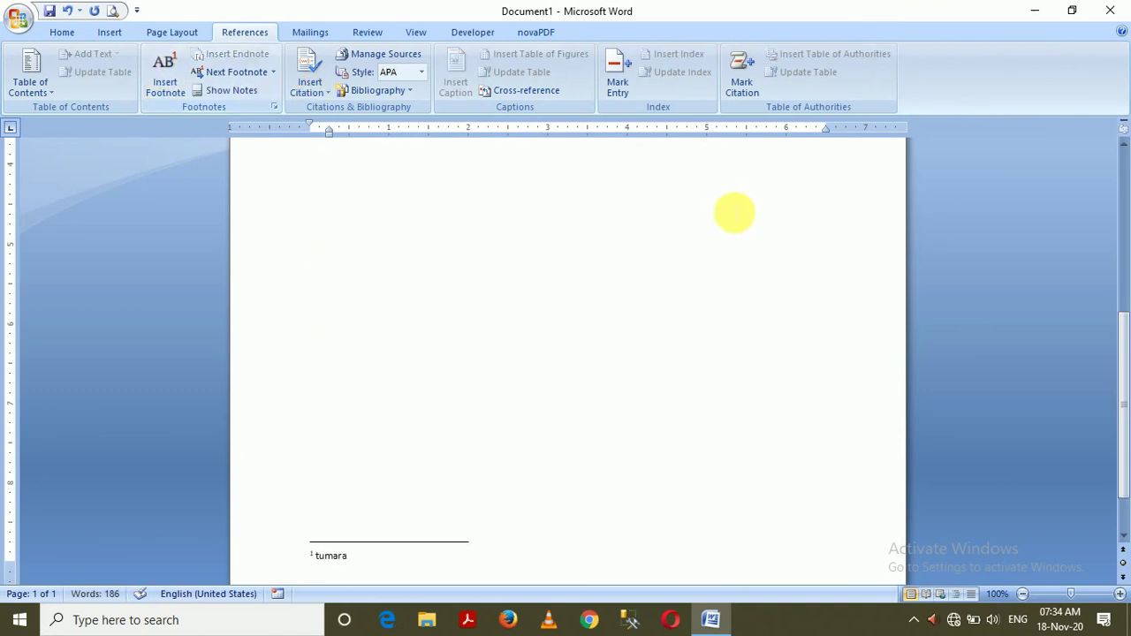
{"action": "left_click", "coordinate": [731, 210]}
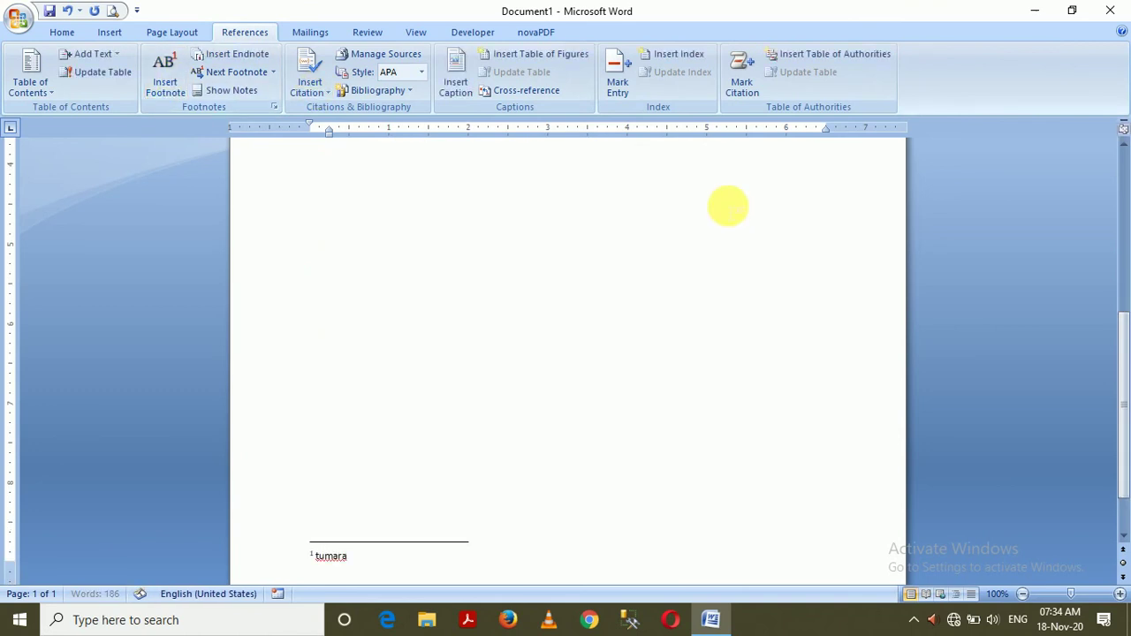
Recheck the word count, now 186 words and 29 lines, then close it.
{"action": "left_click", "coordinate": [367, 34]}
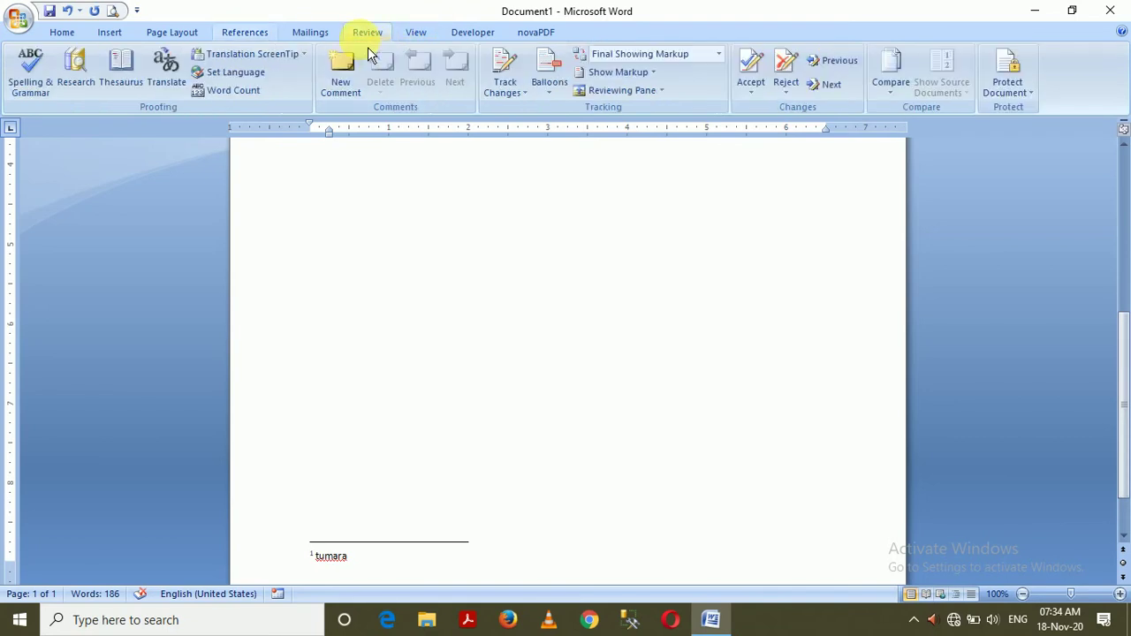
{"action": "left_click", "coordinate": [223, 94]}
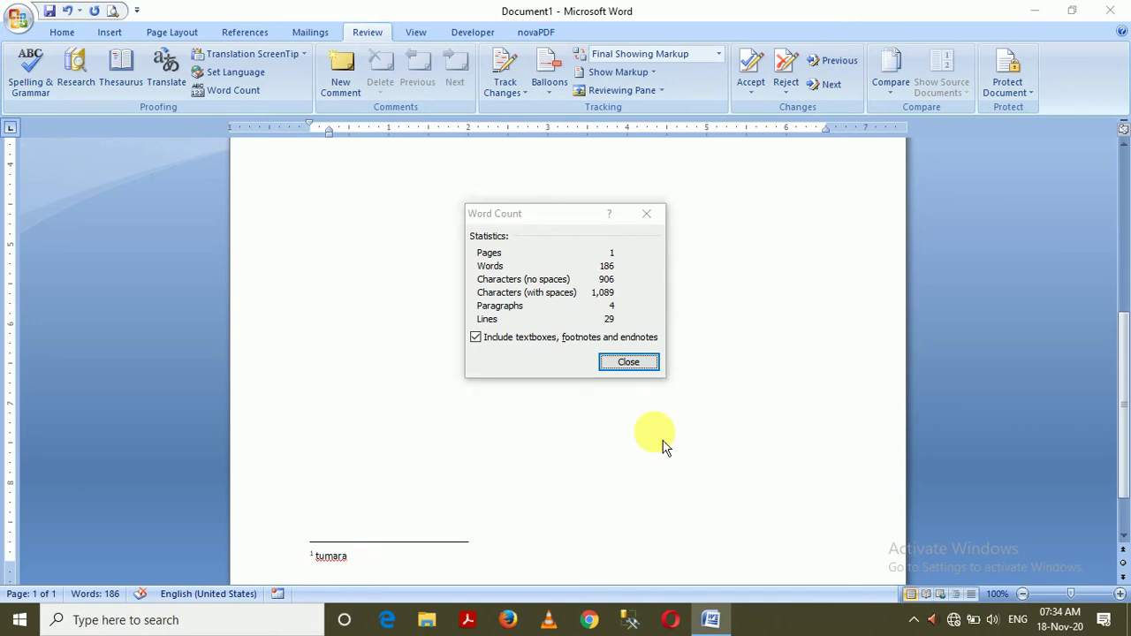
{"action": "left_click", "coordinate": [639, 368]}
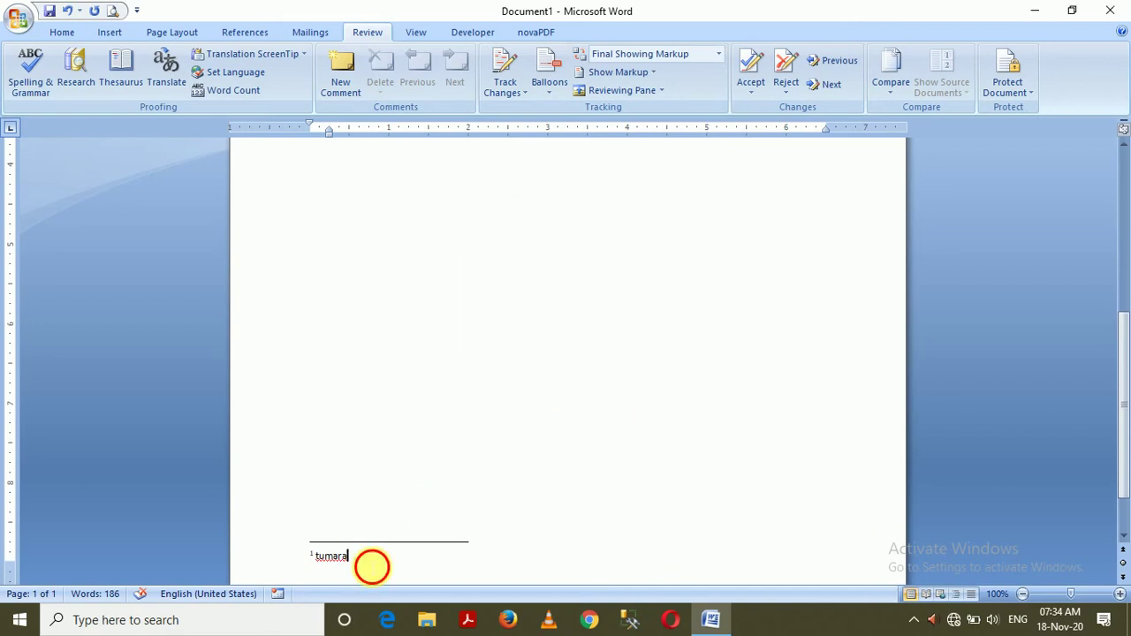
Delete most of the footnote text and check the updated word count.
{"action": "left_click_drag", "start_coordinate": [371, 558], "coordinate": [316, 557]}
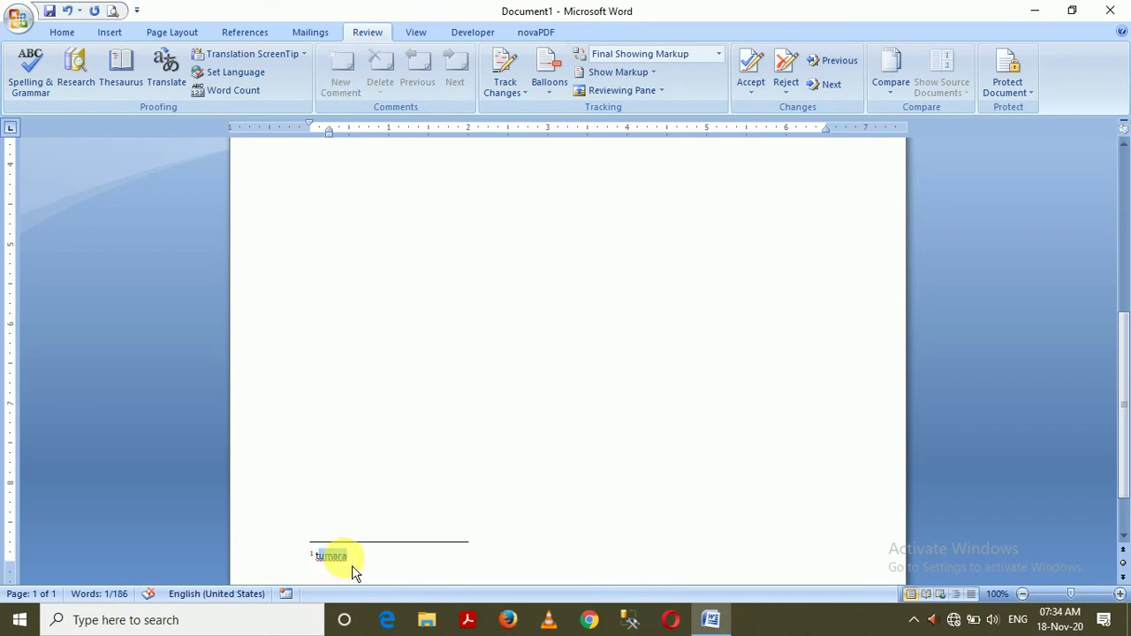
{"action": "key", "text": "Delete"}
{"action": "left_click", "coordinate": [237, 90]}
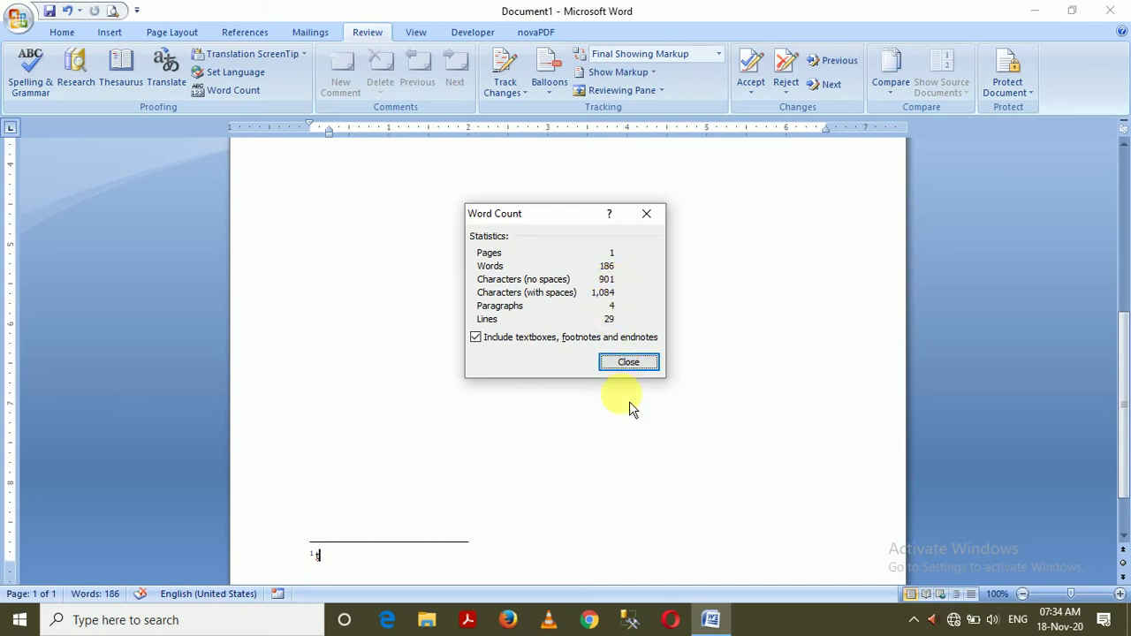
{"action": "left_click", "coordinate": [630, 372]}
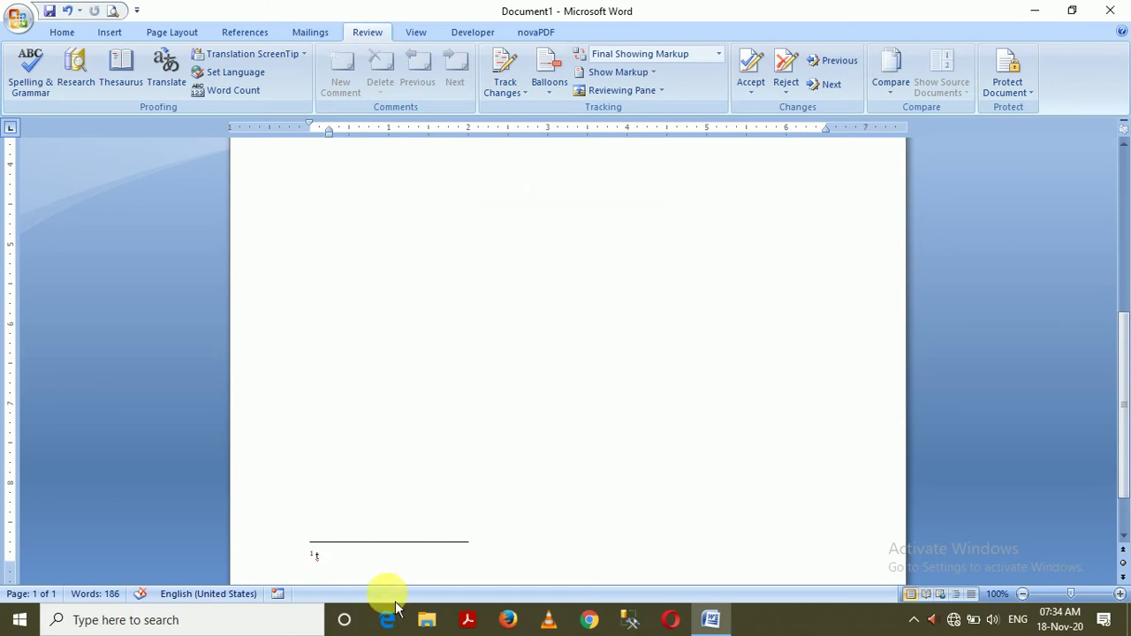
Recheck the document count with the footnote emptied, back at 185 words.
{"action": "left_click", "coordinate": [310, 553]}
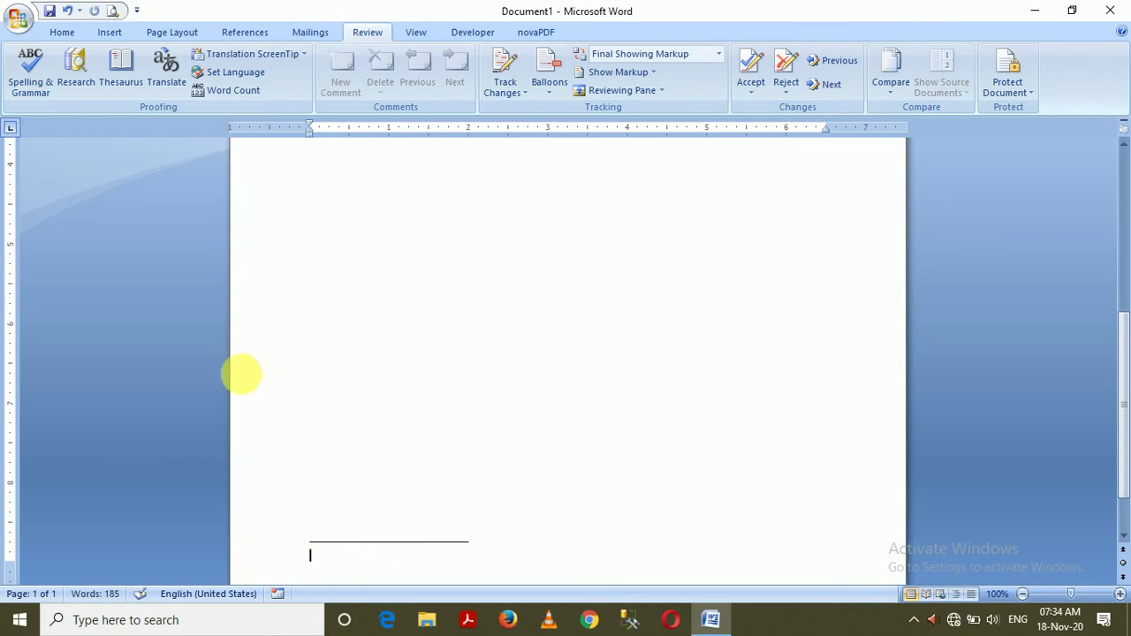
{"action": "left_click", "coordinate": [233, 92]}
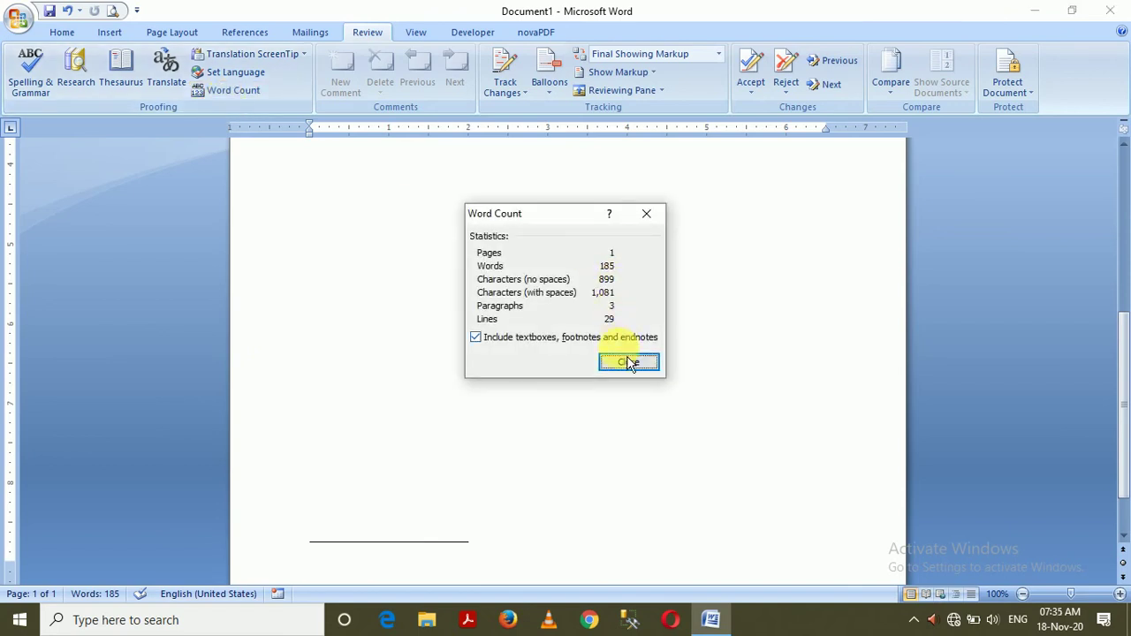
{"action": "left_click", "coordinate": [628, 363]}
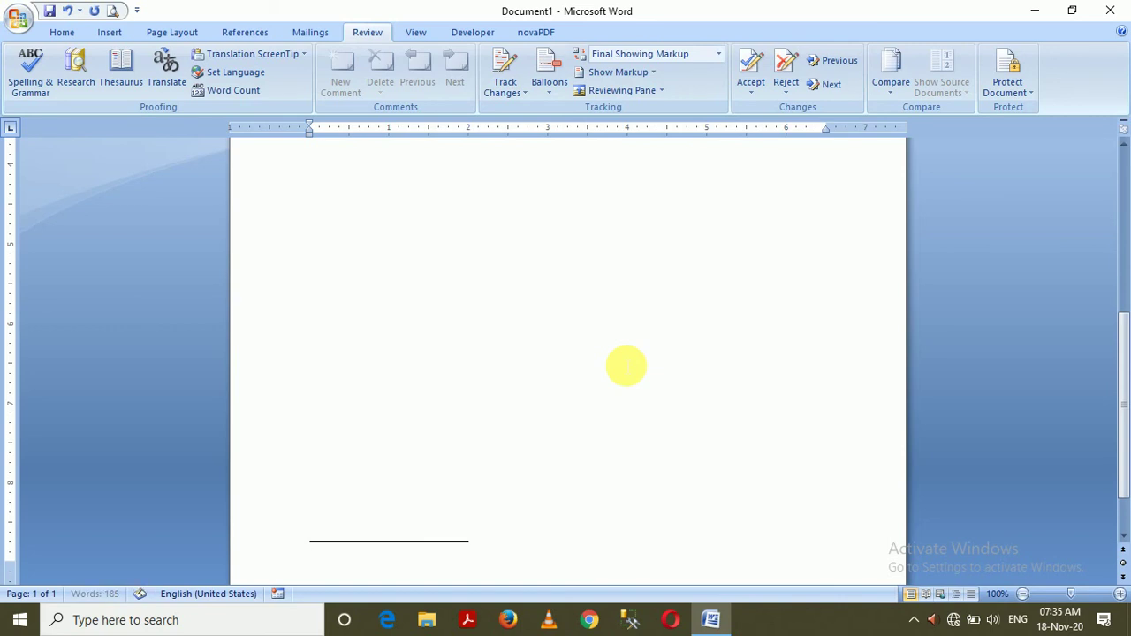
Delete the leftover footnote mark after 'You' in the second paragraph.
{"action": "left_click", "coordinate": [260, 34]}
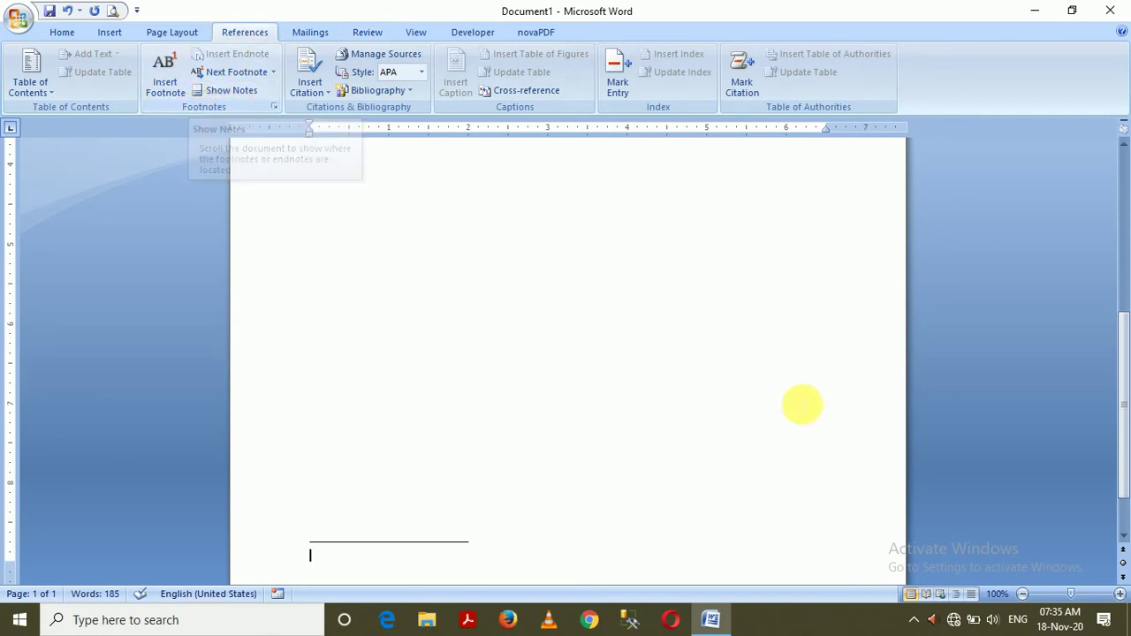
{"action": "left_click_drag", "start_coordinate": [1119, 424], "coordinate": [1120, 270]}
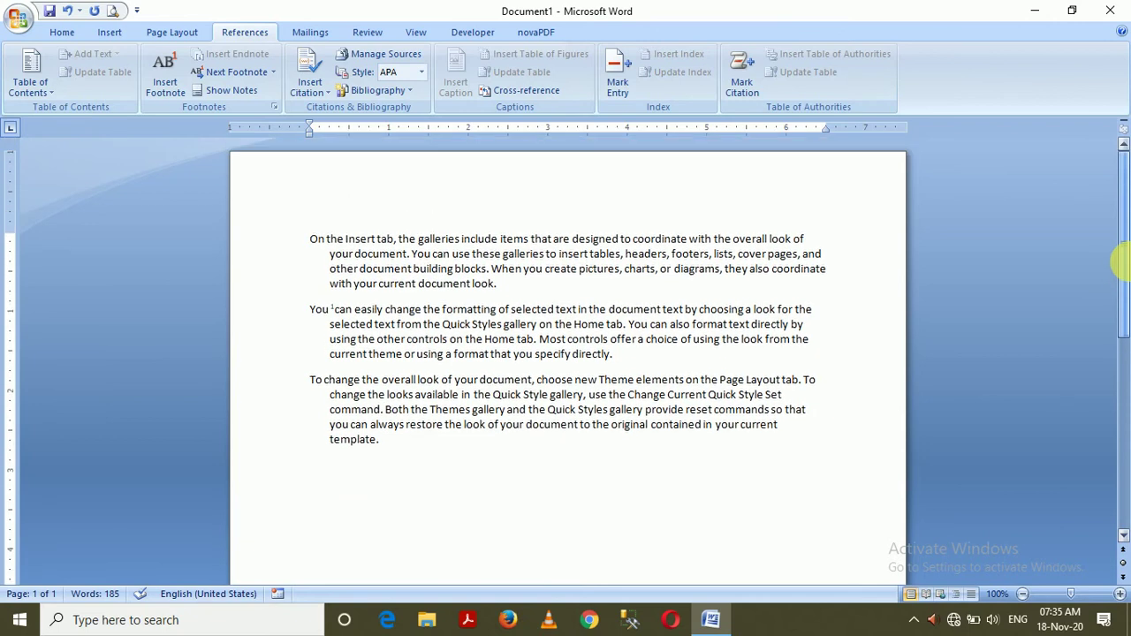
{"action": "left_click", "coordinate": [338, 309]}
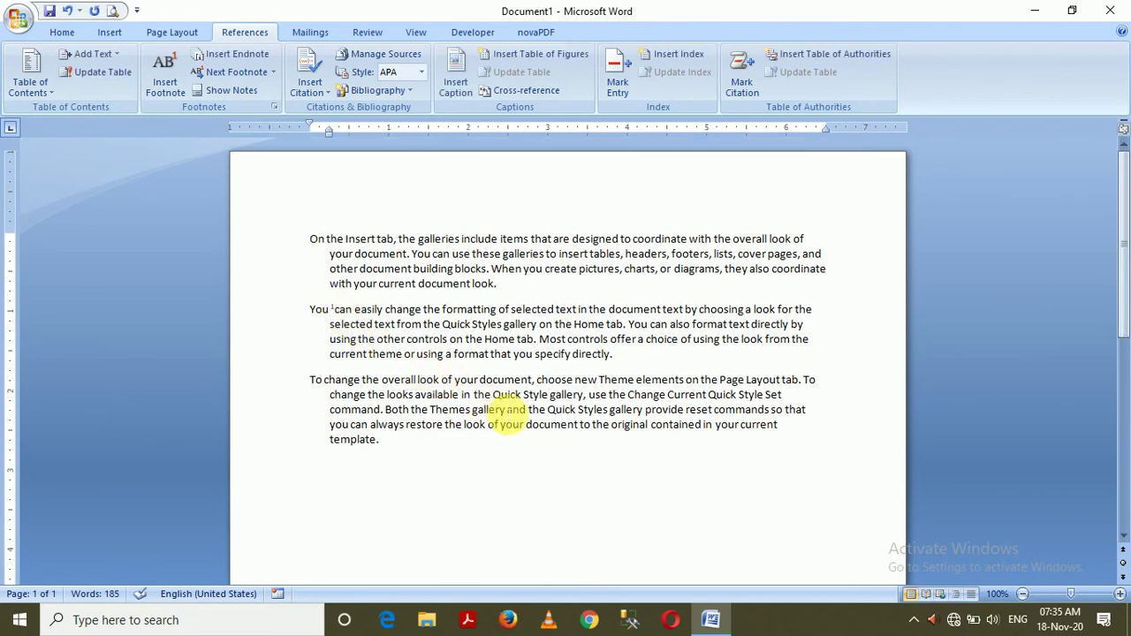
{"action": "key", "text": "BackSpace"}
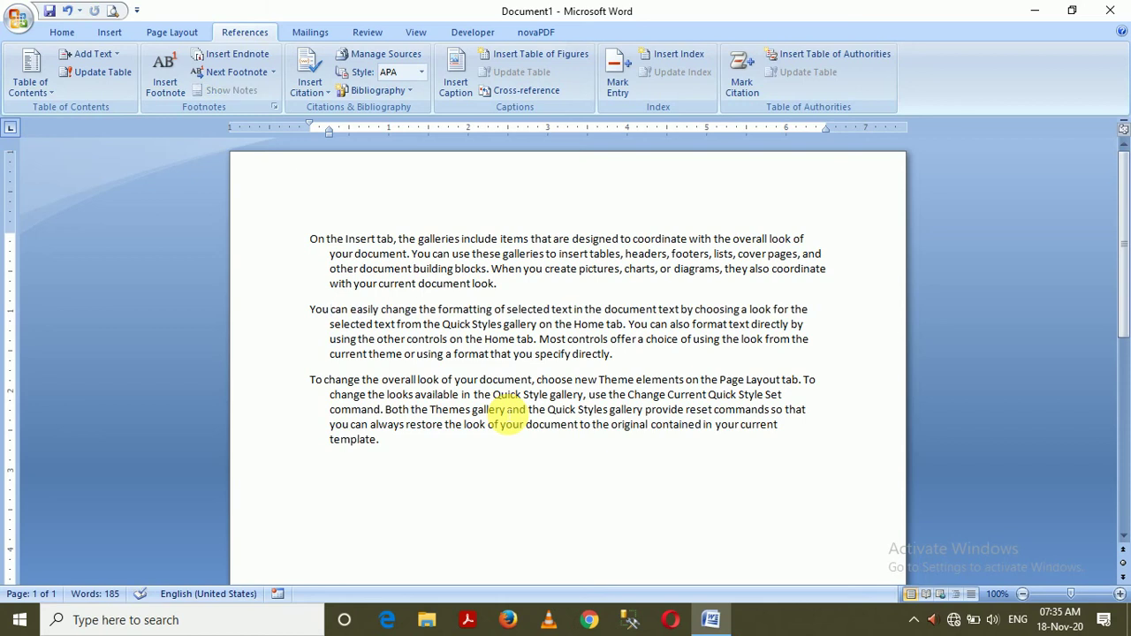
{"action": "mouse_move", "coordinate": [1115, 292]}
{"action": "left_mouse_down"}
{"action": "mouse_move", "coordinate": [1122, 530]}
{"action": "mouse_move", "coordinate": [1120, 335]}
{"action": "left_mouse_up"}
Open Word Count and exclude text boxes, footnotes and endnotes from the count.
{"action": "left_click", "coordinate": [375, 39]}
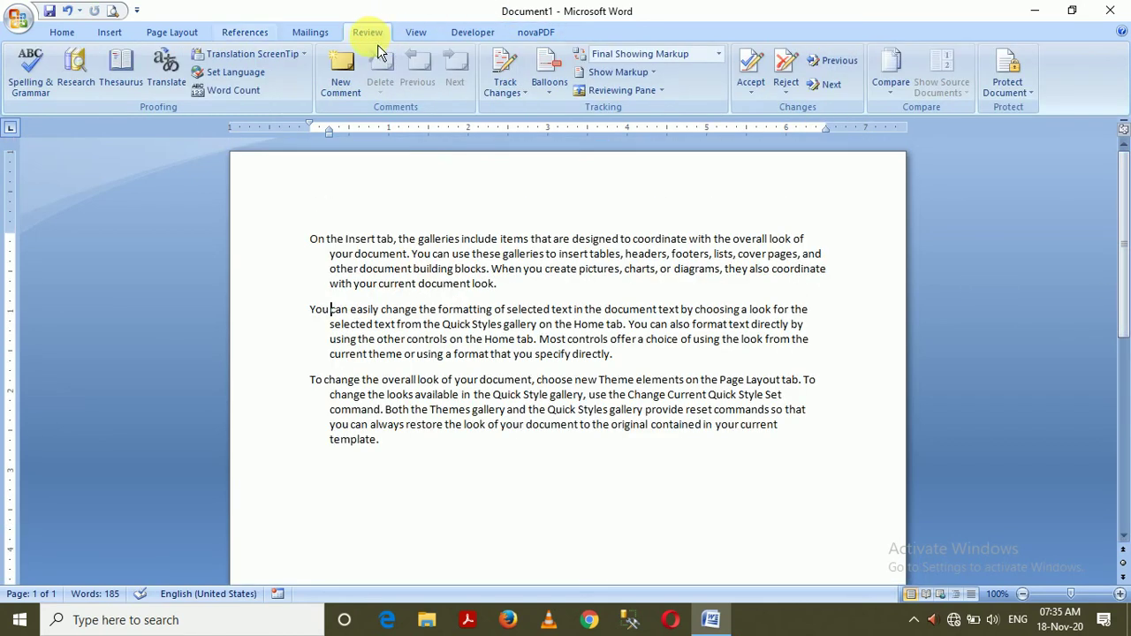
{"action": "left_click", "coordinate": [226, 89]}
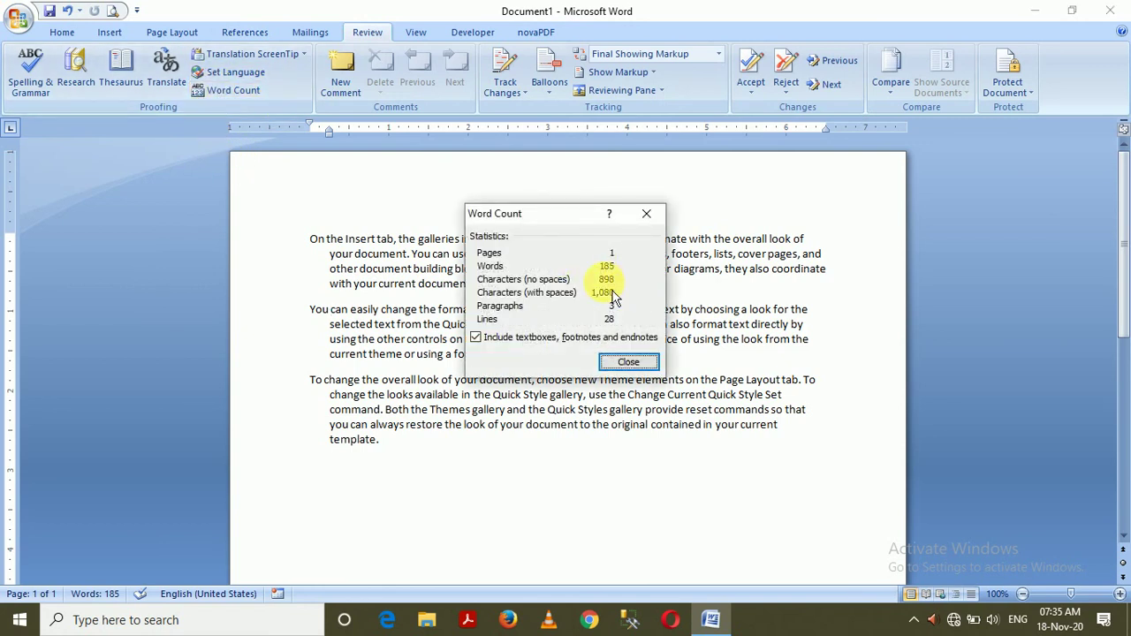
{"action": "left_click", "coordinate": [524, 341]}
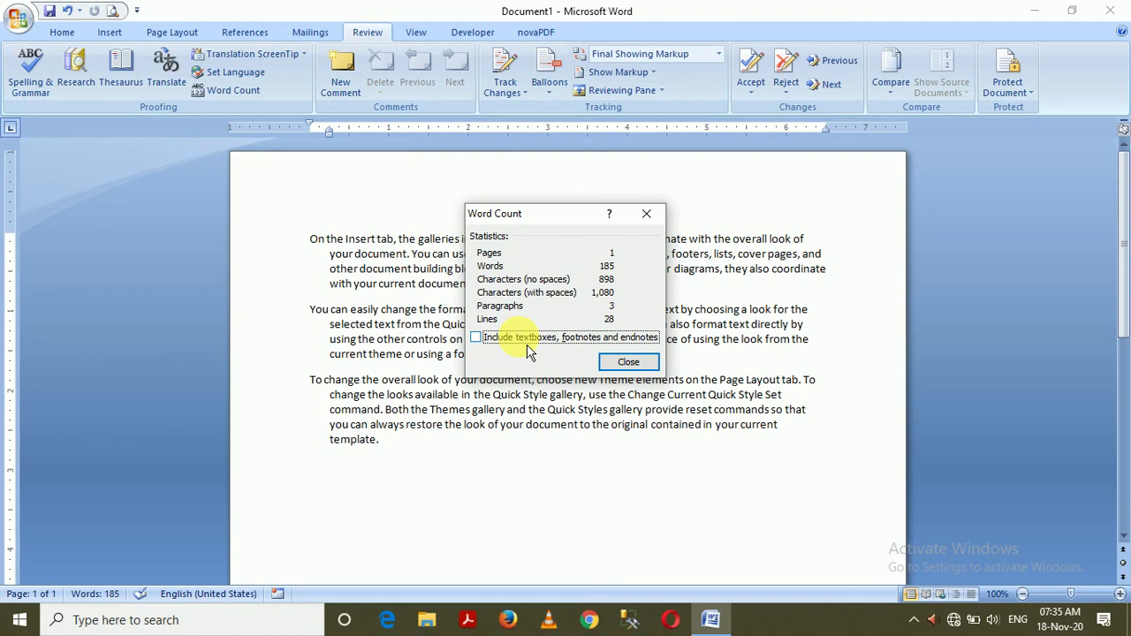
Open the proofing Set Language dialog and cancel it without changes.
{"action": "left_click", "coordinate": [628, 362]}
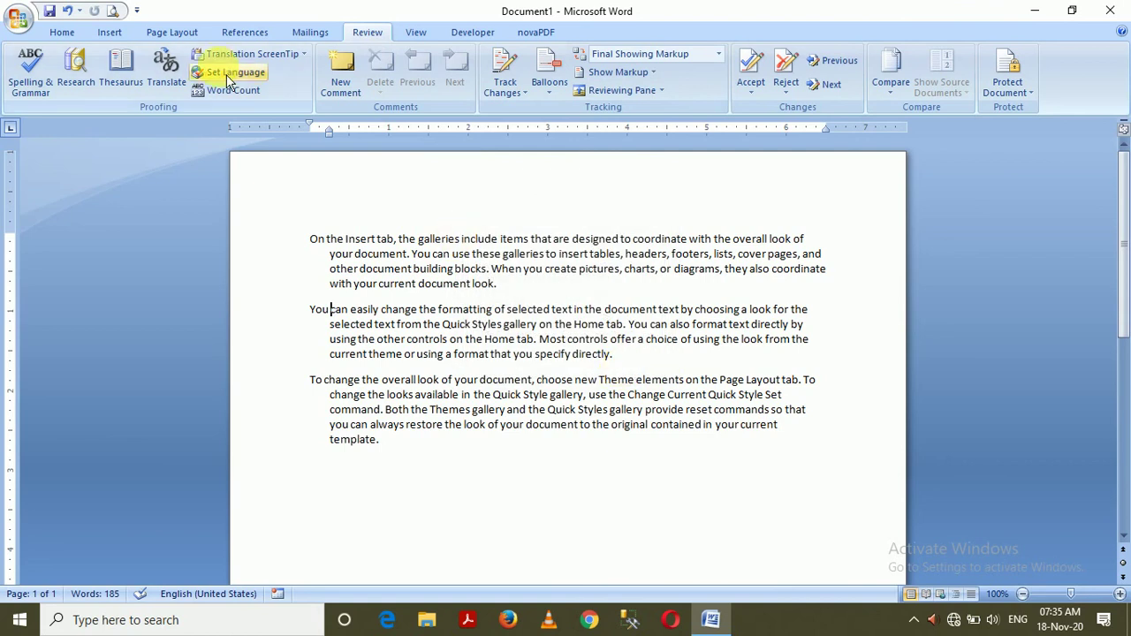
{"action": "left_click", "coordinate": [229, 75]}
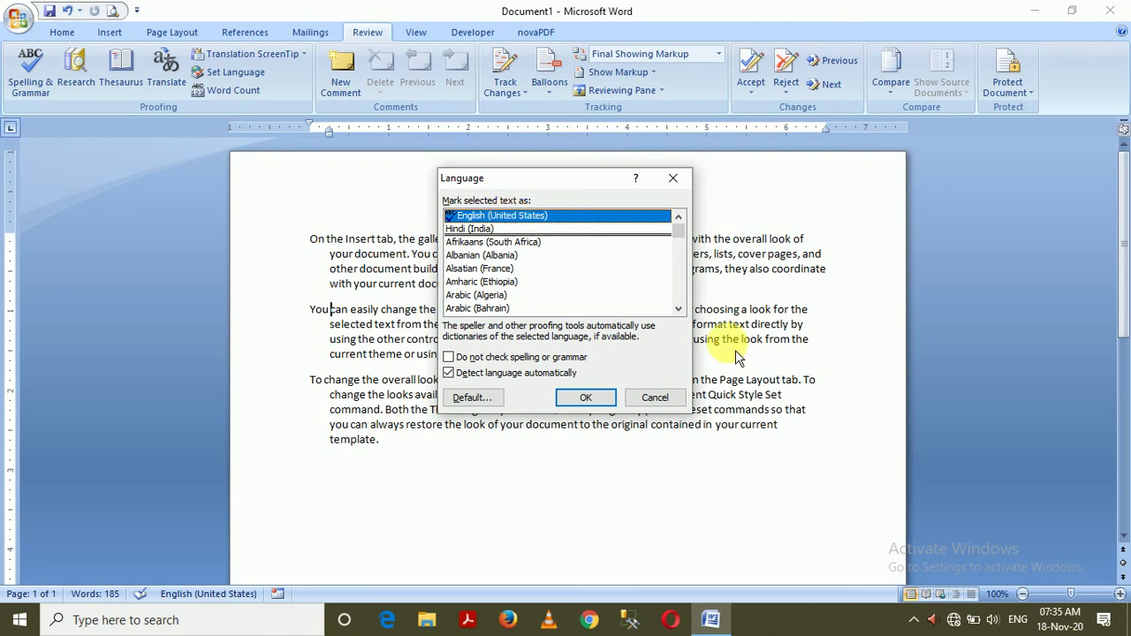
{"action": "left_click", "coordinate": [654, 397]}
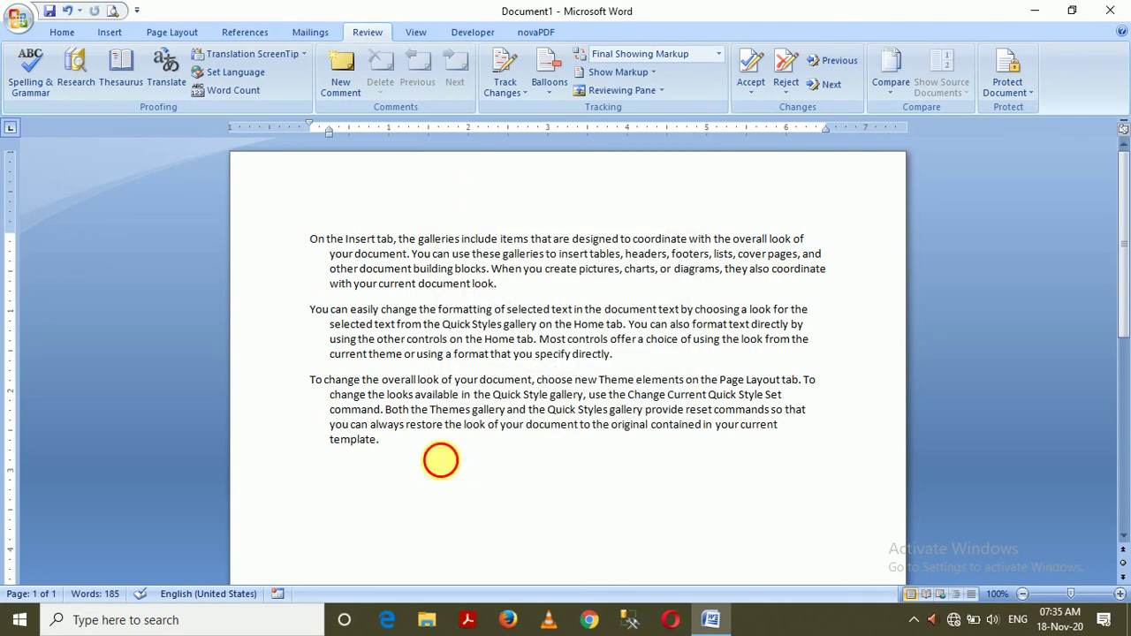
Add a new line 'Jaipur rajasthan india goa gujrat' below 'template.'.
{"action": "left_click", "coordinate": [439, 459]}
{"action": "key", "text": "Return"}
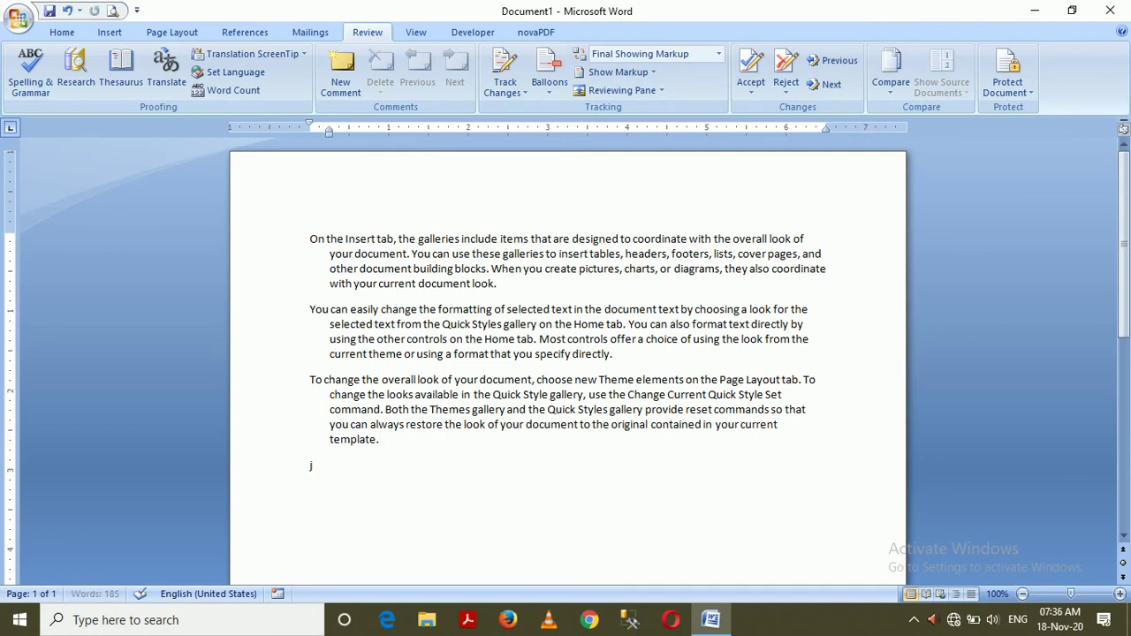
{"action": "type", "text": "Jaipur rajastha"}
{"action": "type", "text": "n india "}
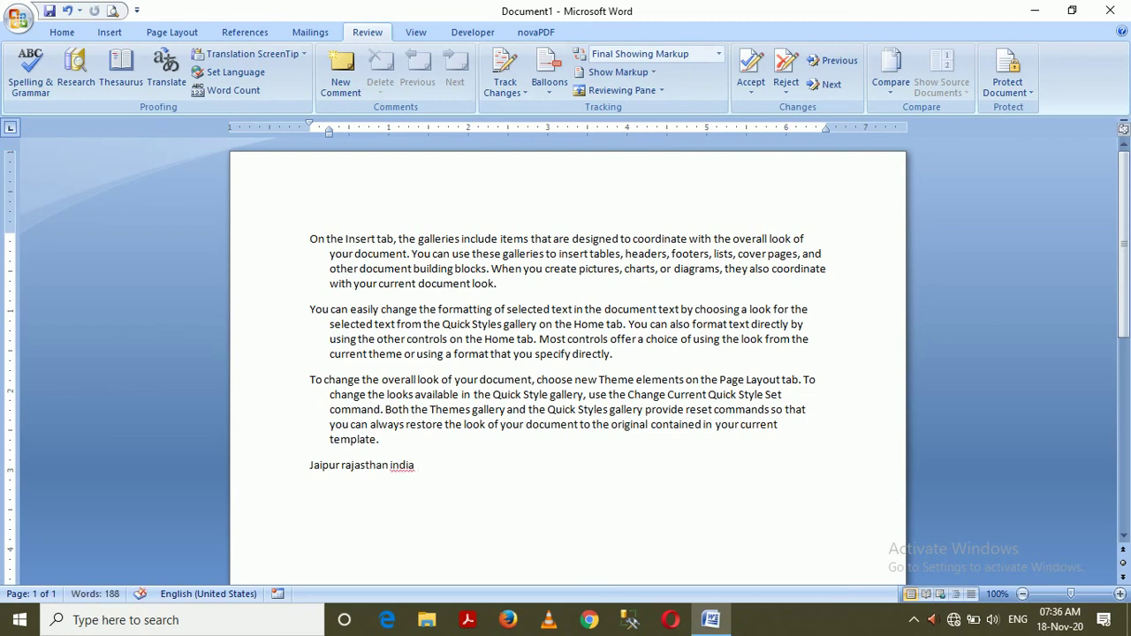
{"action": "type", "text": "go"}
{"action": "type", "text": "a "}
{"action": "type", "text": "gujrat"}
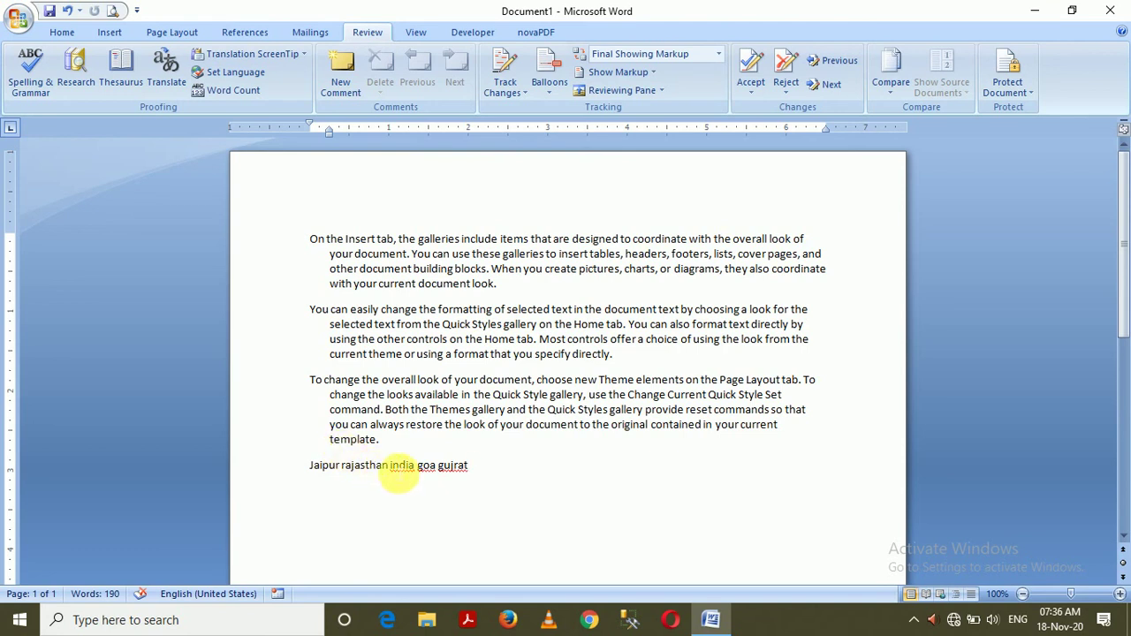
At the end of the 'Jaipur rajasthan' line, turn on 'Do not check spelling or grammar'.
{"action": "left_click_drag", "start_coordinate": [389, 466], "coordinate": [270, 473]}
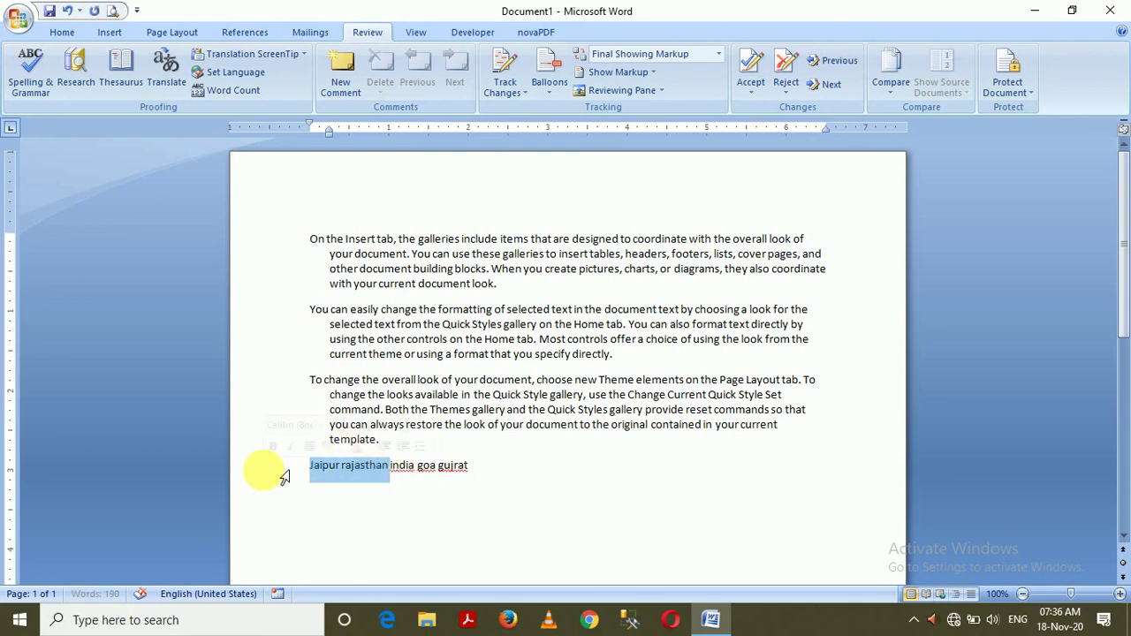
{"action": "left_click", "coordinate": [492, 468]}
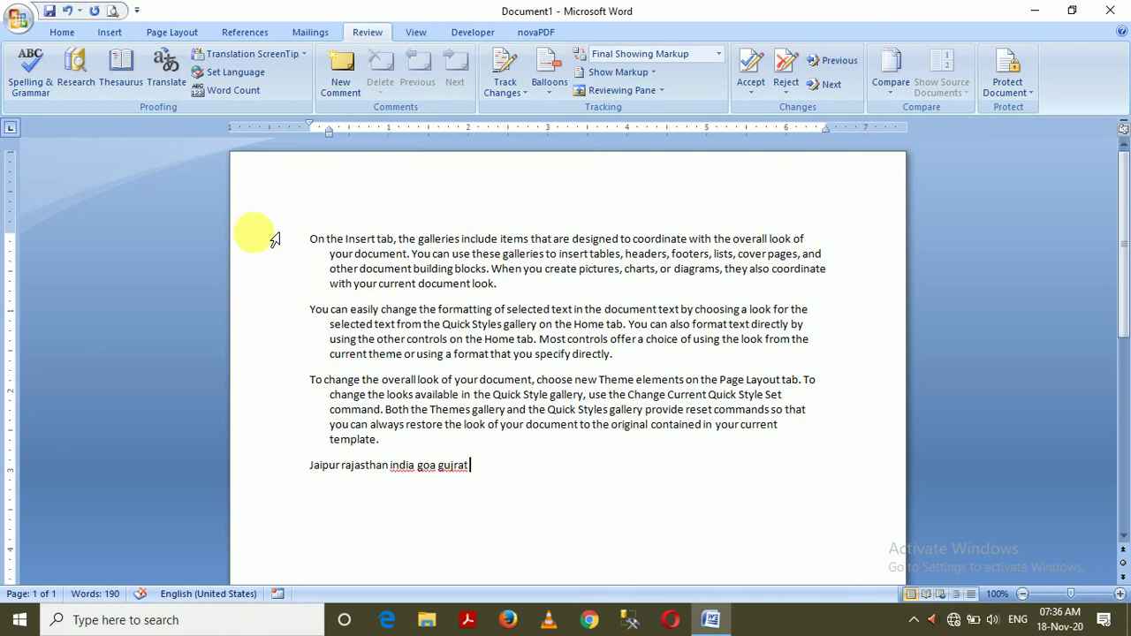
{"action": "left_click", "coordinate": [235, 74]}
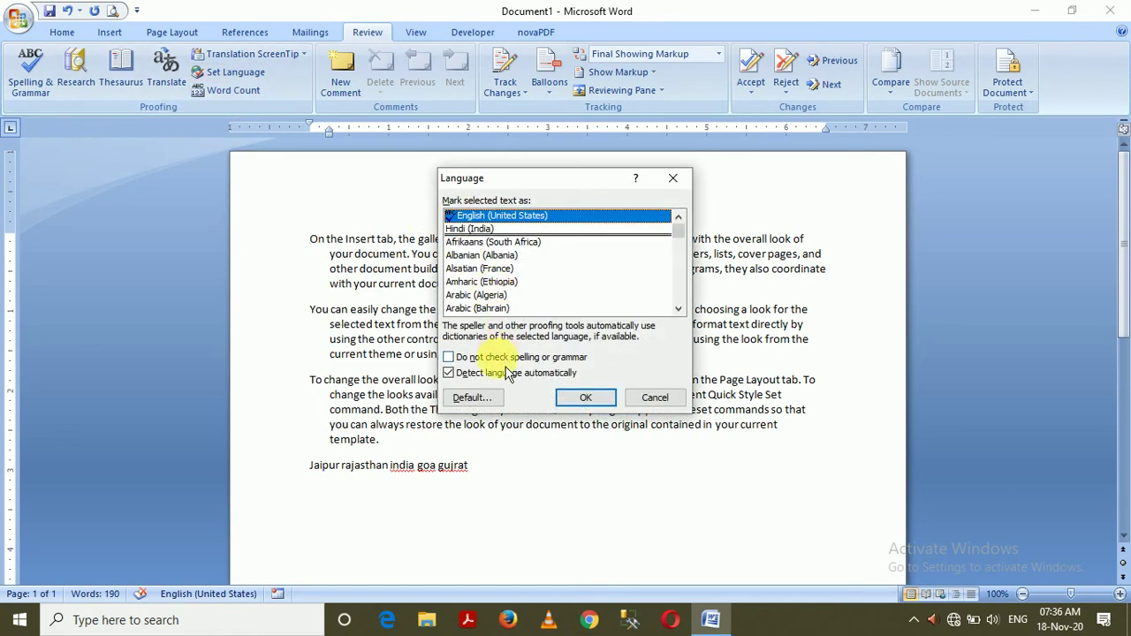
{"action": "left_click", "coordinate": [507, 364]}
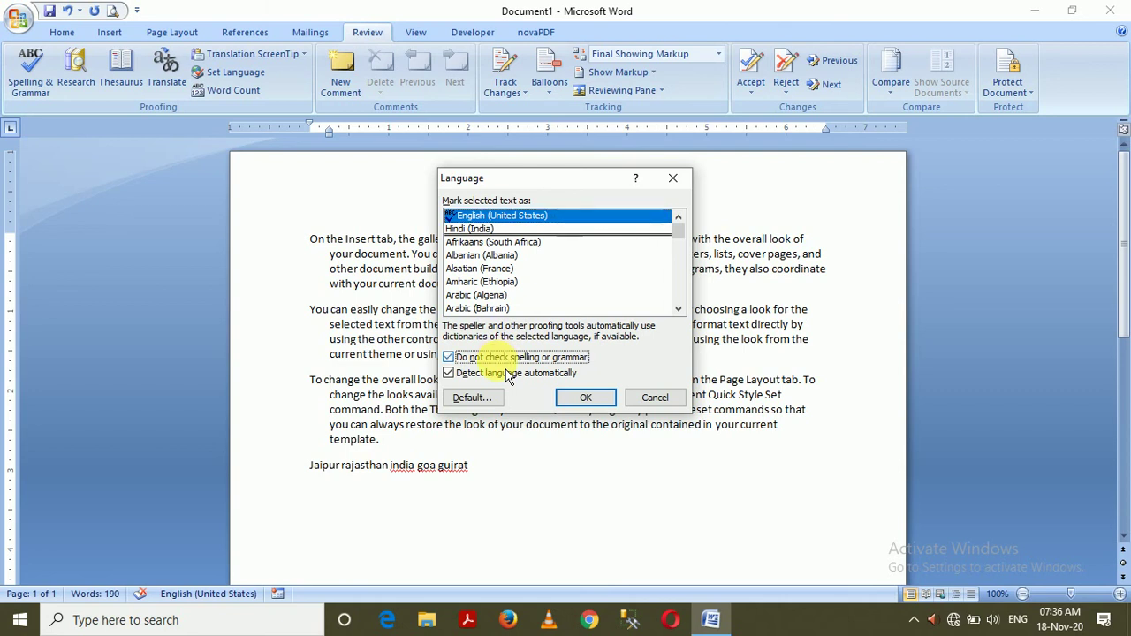
{"action": "left_click", "coordinate": [585, 397]}
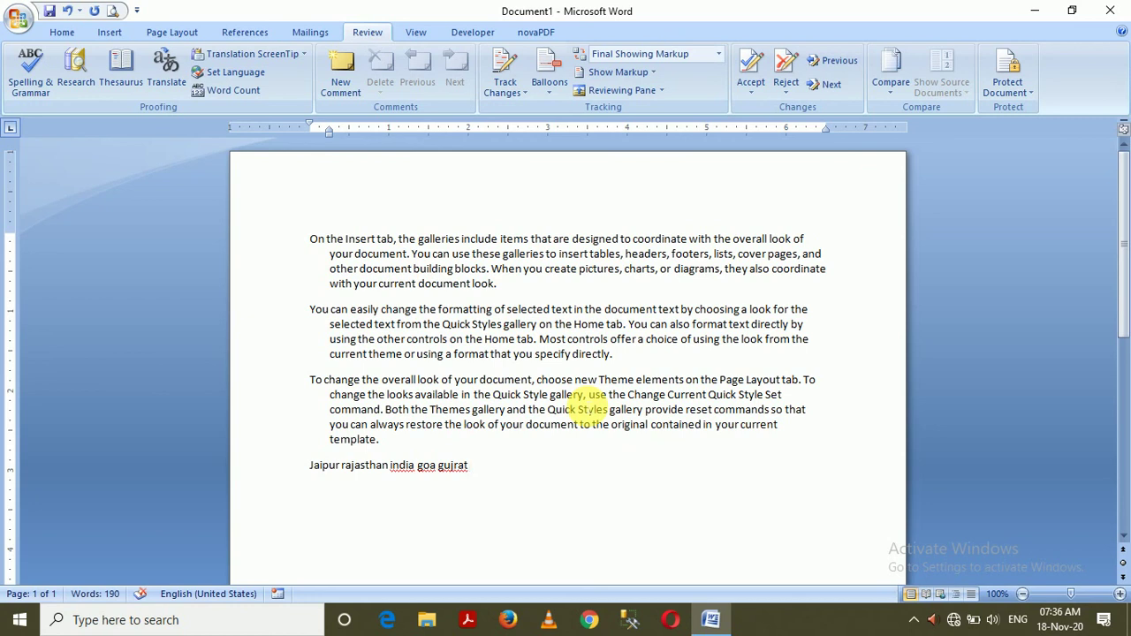
Add 'gujrat india goa' and gibberish words like 'lkdsj flksadj', then re-enable spelling and grammar checking.
{"action": "type", "text": "gujrat"}
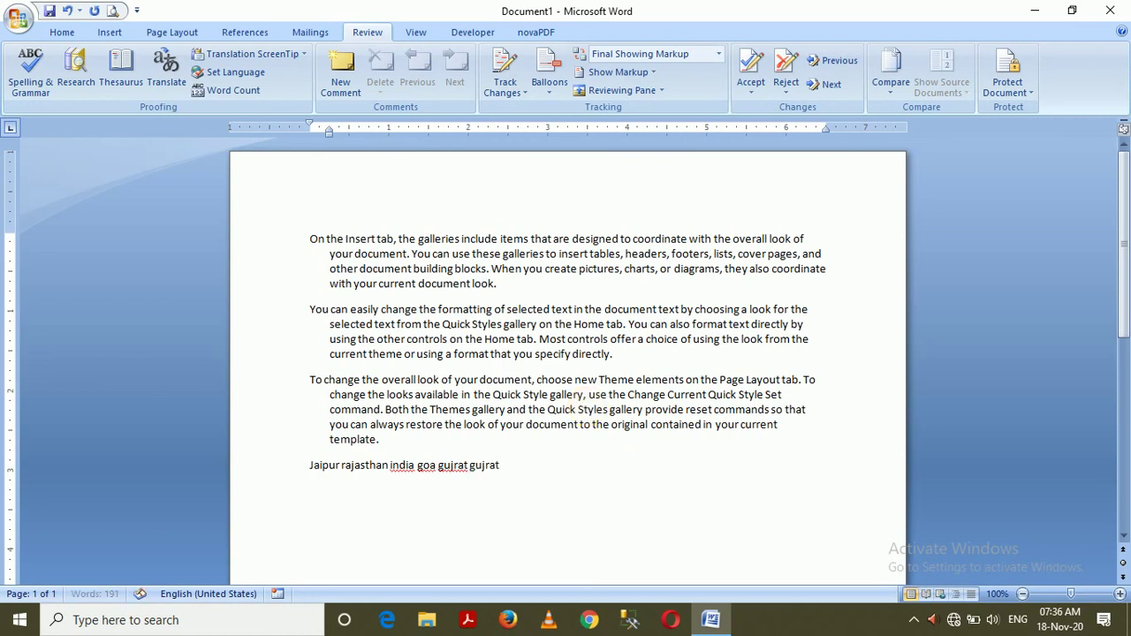
{"action": "type", "text": " gujratindia goa "}
{"action": "type", "text": "lkdsj flksadj flksaj flkdsaj fladskj"}
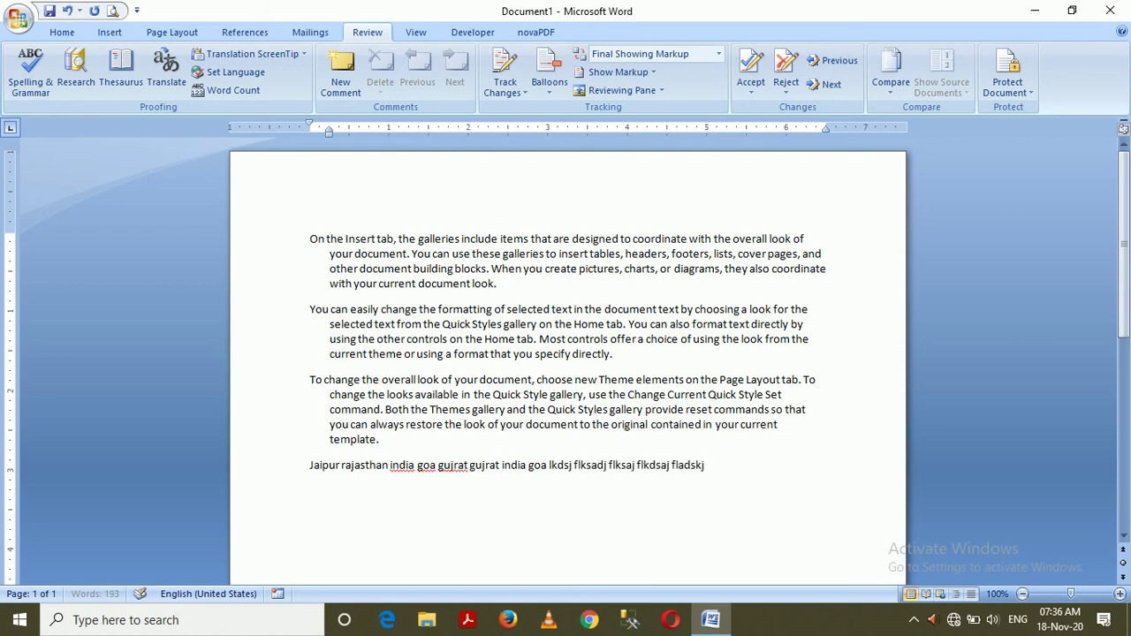
{"action": "type", "text": "flksad fjlksadj fsdaklf sdlfjdsklf jdslkj"}
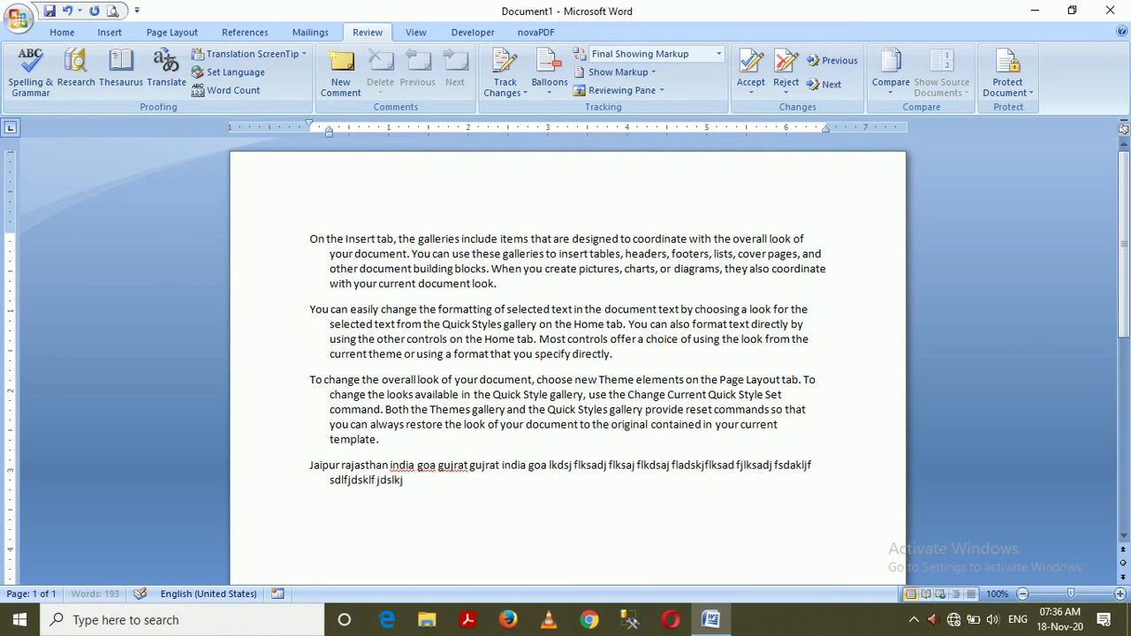
{"action": "type", "text": "flksdfjsd lkfjdsklfd sfkldsjflksdjf"}
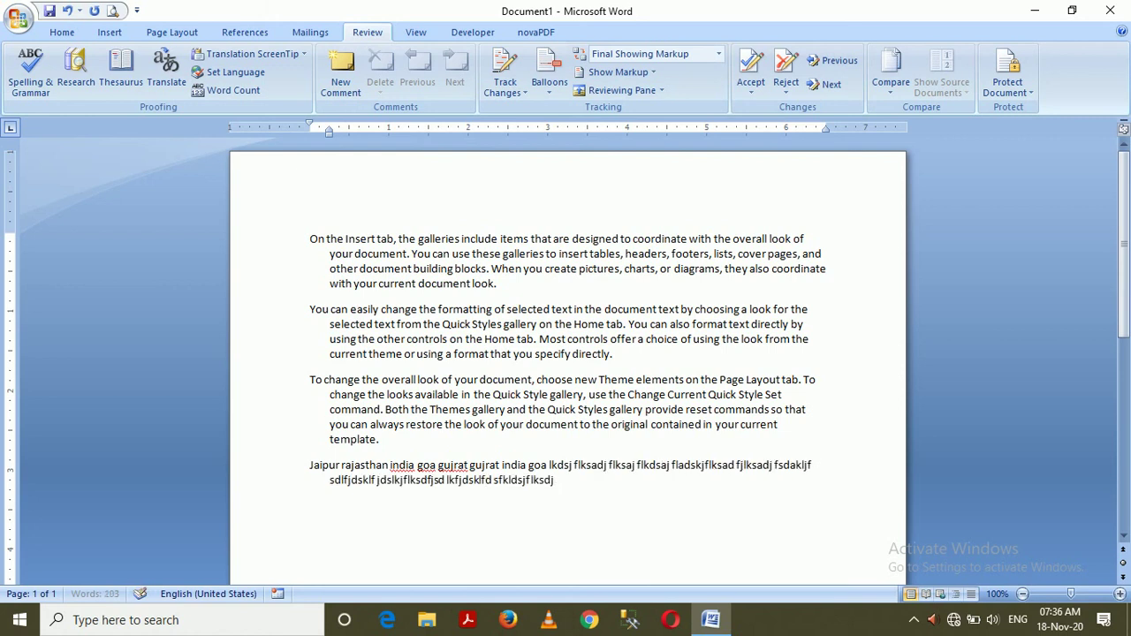
{"action": "type", "text": "klsd jfkldsajkl"}
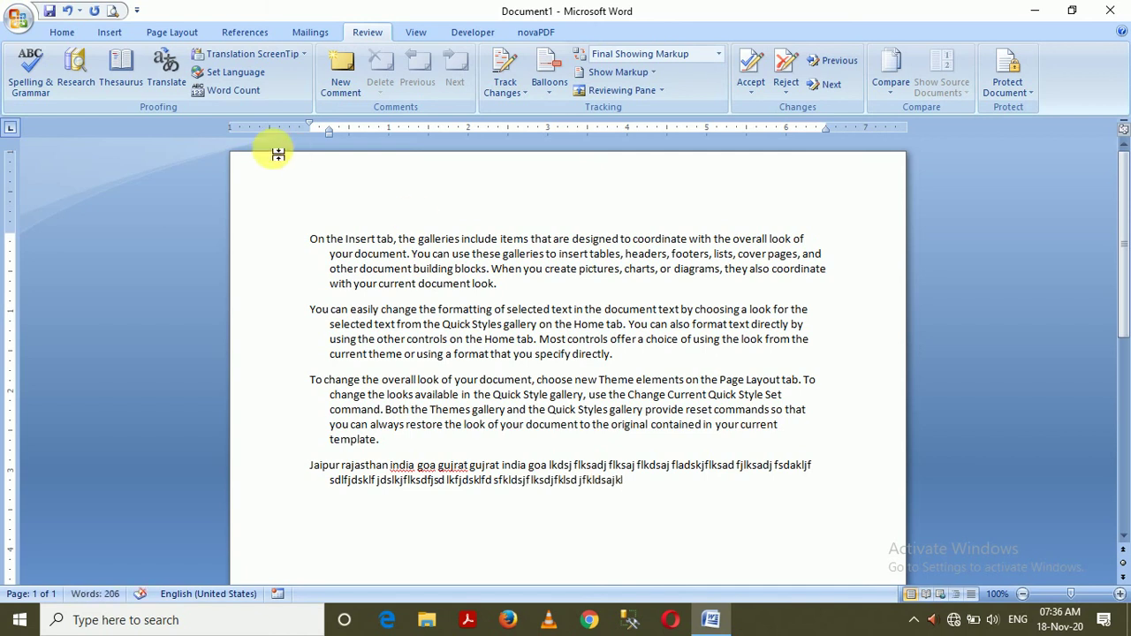
{"action": "left_click", "coordinate": [250, 76]}
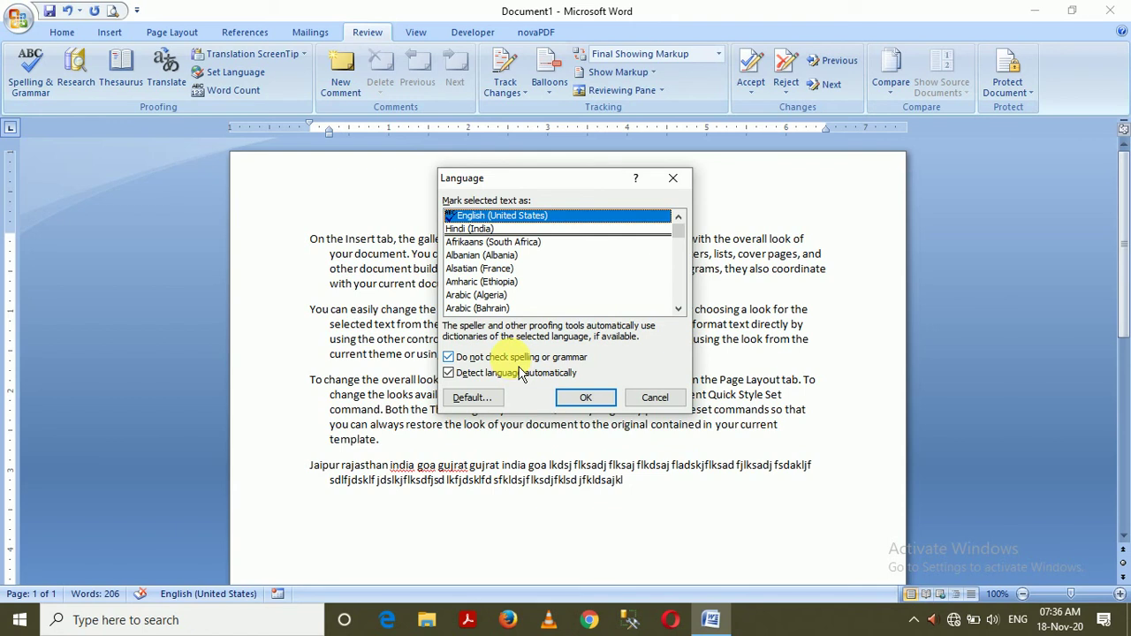
{"action": "left_click", "coordinate": [520, 364]}
{"action": "left_click", "coordinate": [577, 403]}
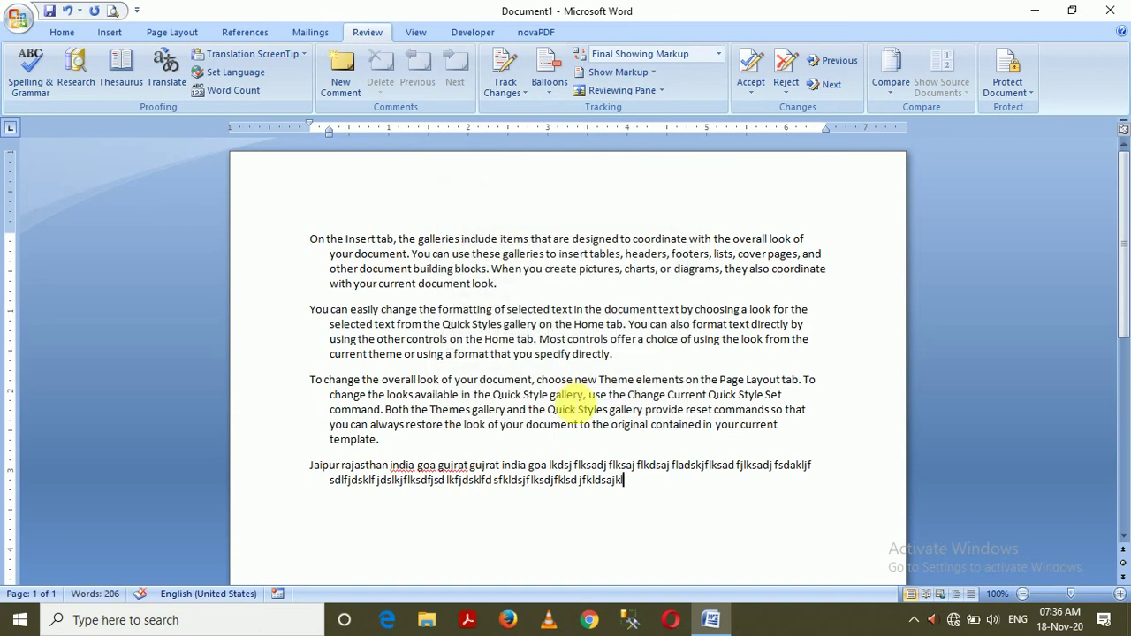